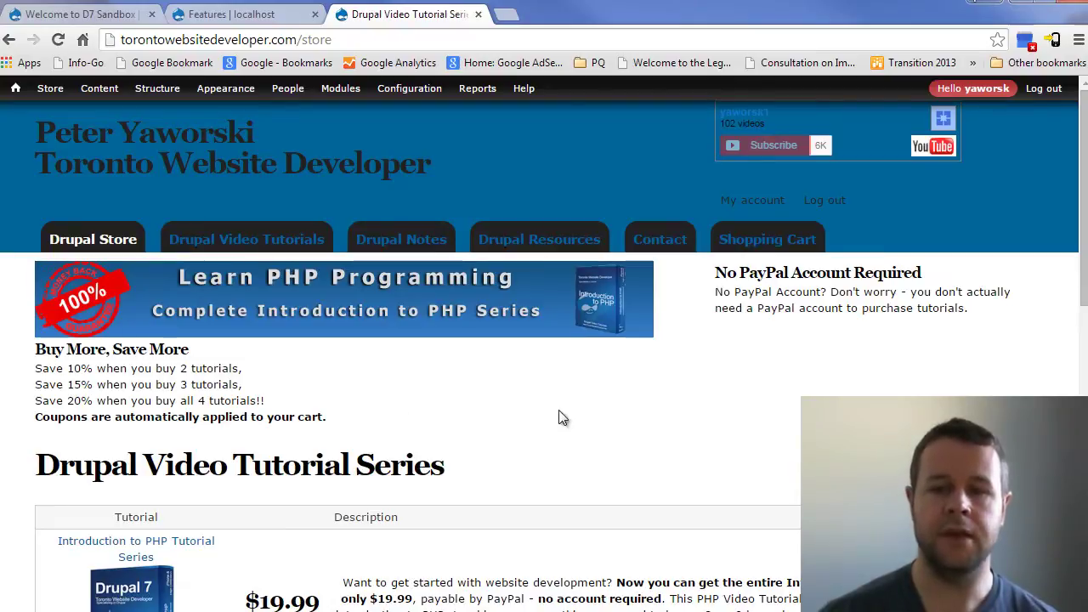
- Scroll down the store page listing the Drupal Video Tutorial Series
{"action": "mouse_move", "coordinate": [231, 90]}
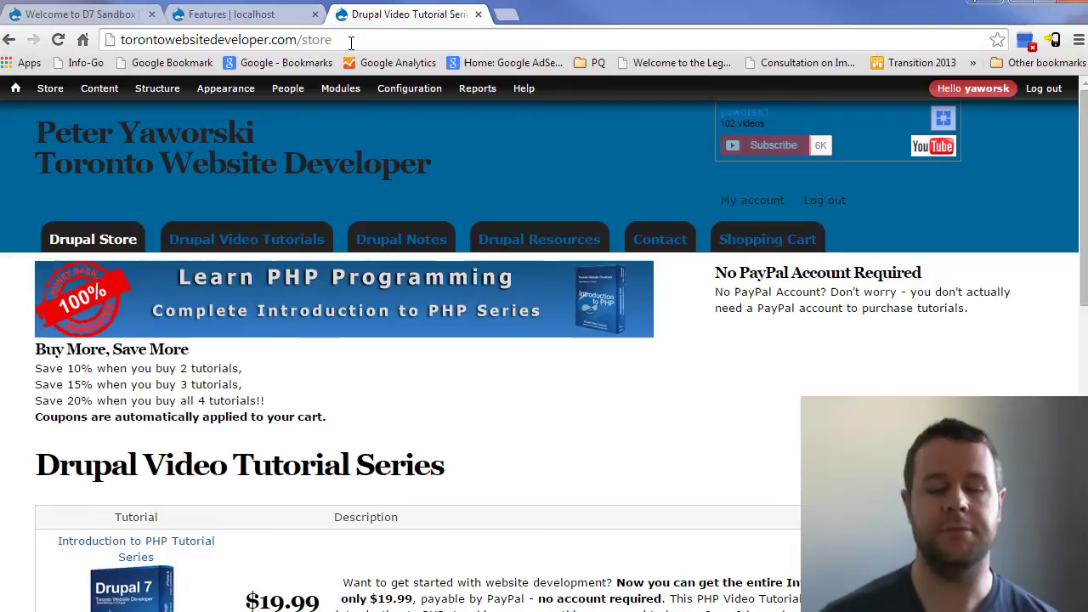
{"action": "scroll", "coordinate": [504, 485], "scroll_direction": "down", "scroll_amount": 1}
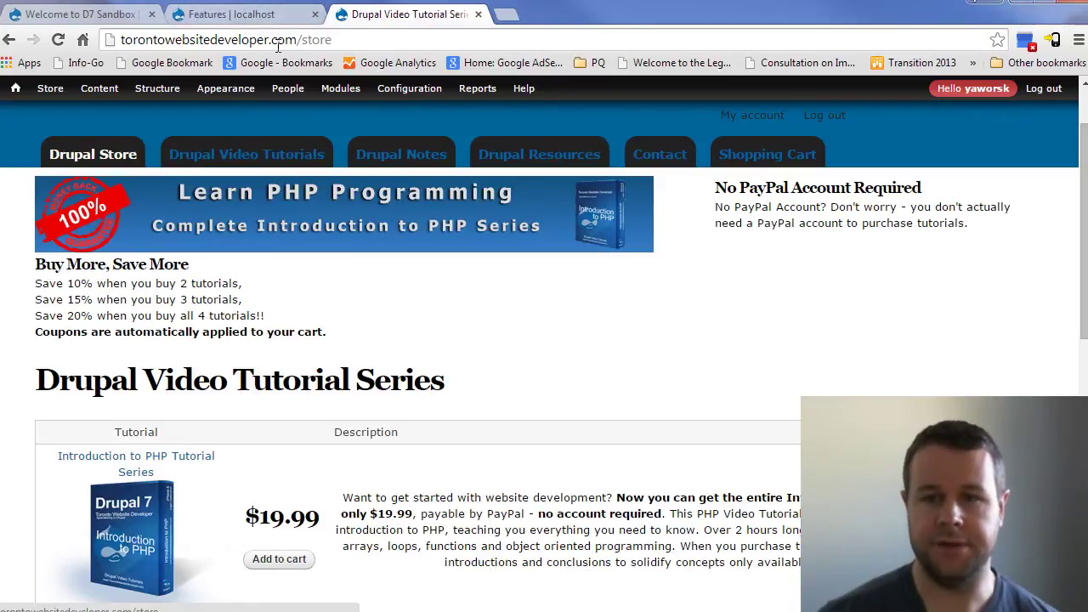
- Close the store tab and compare the D7 Sandbox and Features tabs, ending on Features
{"action": "left_click", "coordinate": [478, 15]}
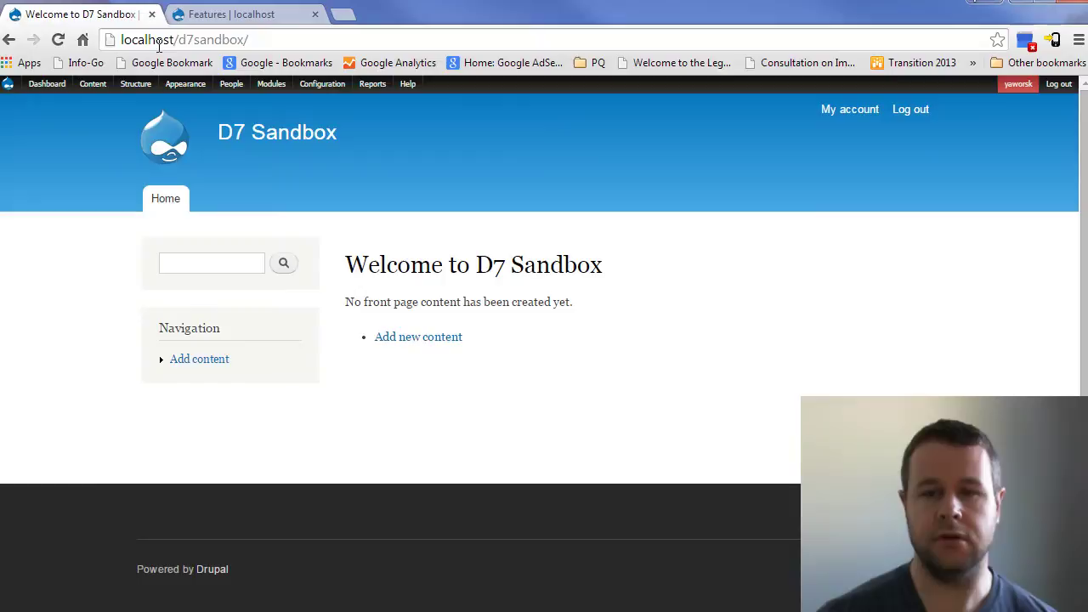
{"action": "left_click", "coordinate": [211, 19]}
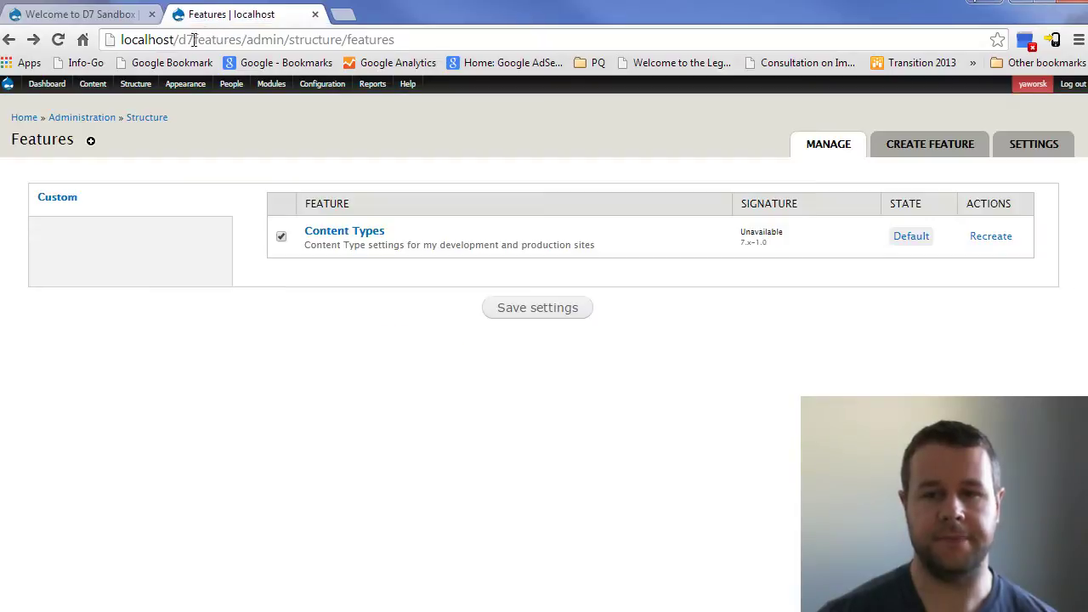
{"action": "left_click", "coordinate": [124, 16]}
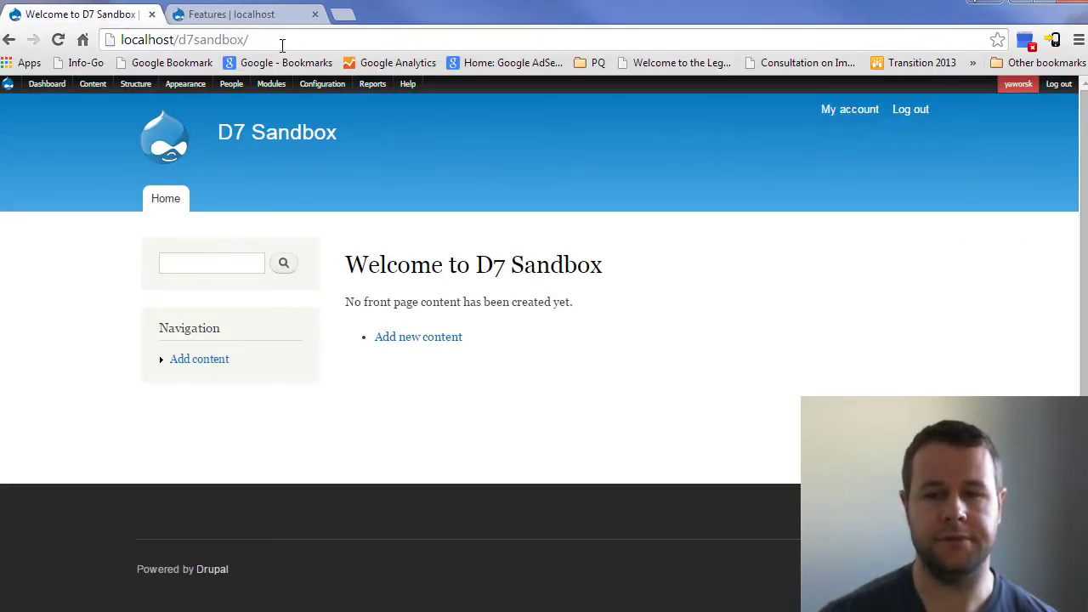
{"action": "left_click", "coordinate": [234, 17]}
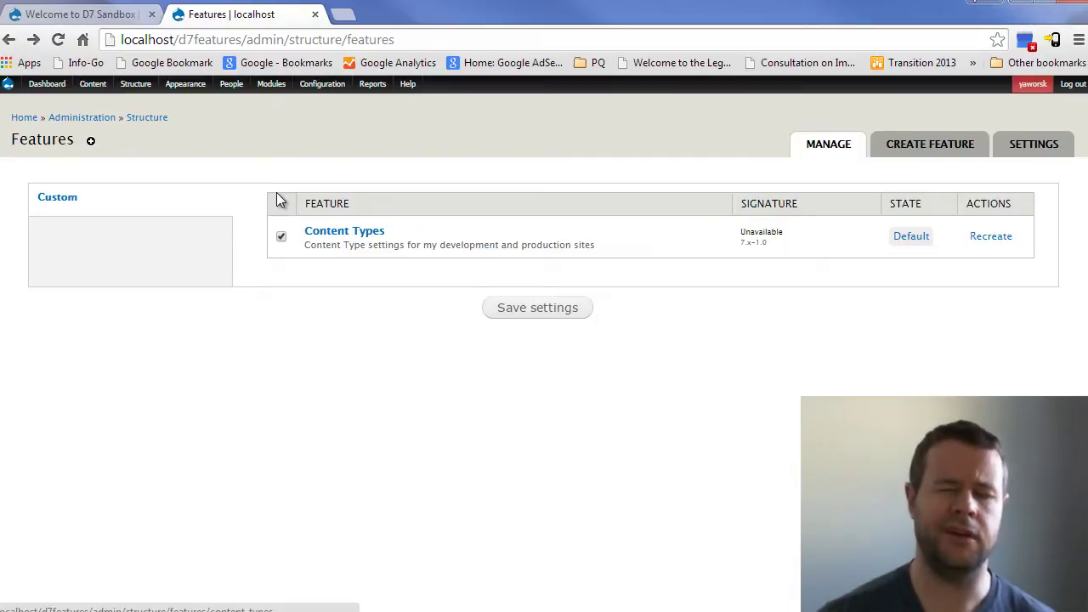
{"action": "left_click", "coordinate": [95, 16]}
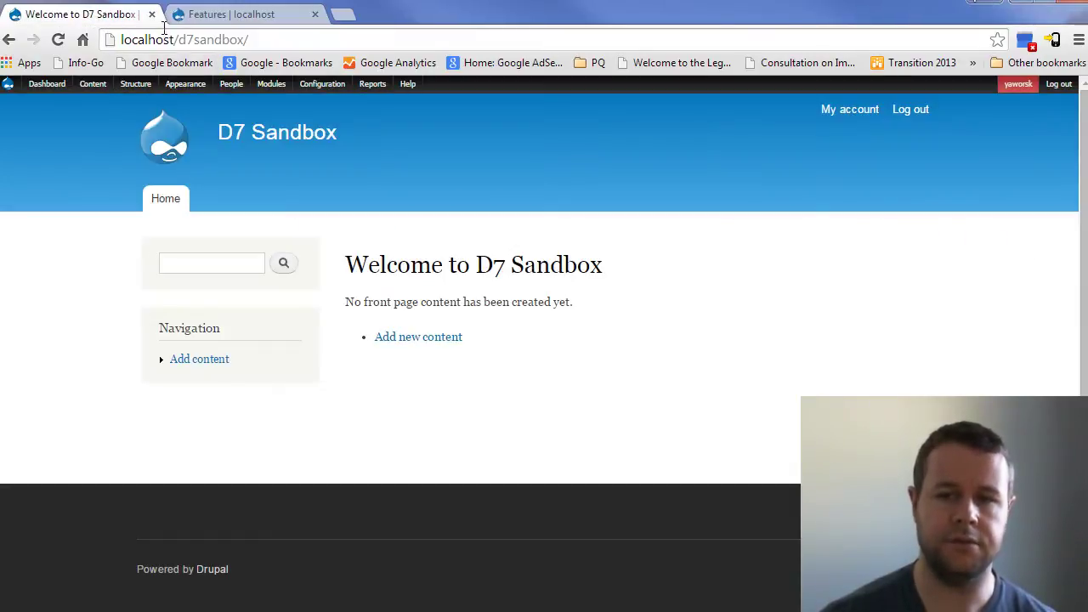
{"action": "left_click", "coordinate": [212, 16]}
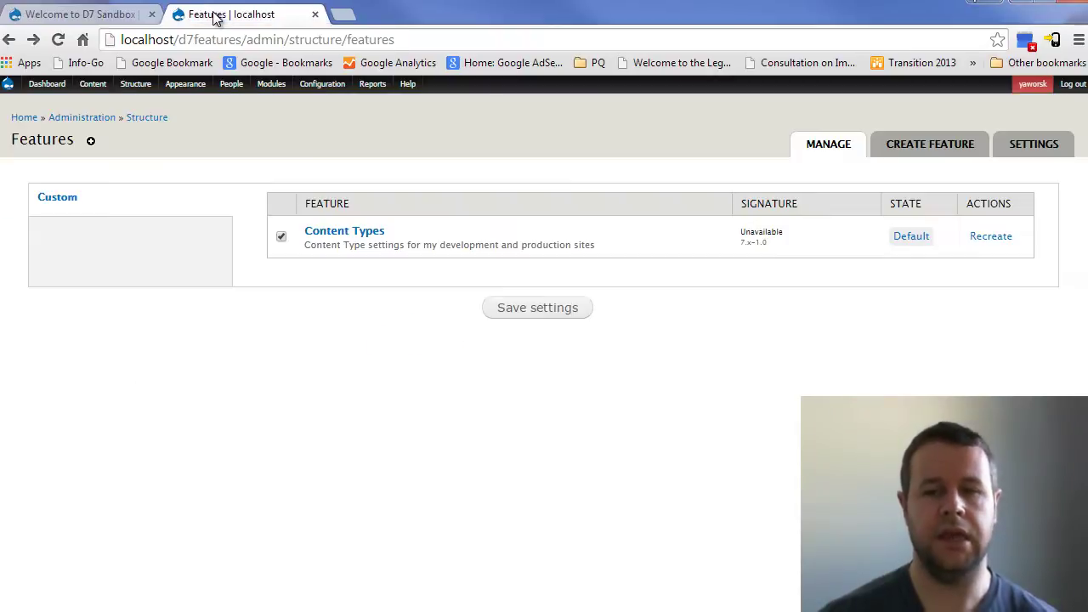
{"action": "left_click", "coordinate": [282, 238]}
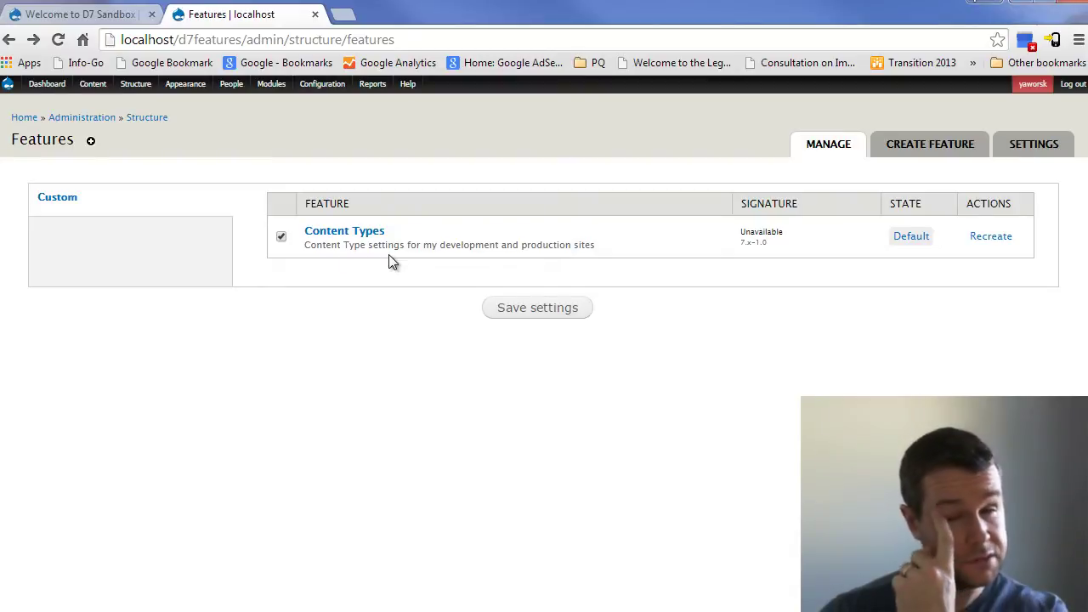
- Open the Manage Fields list of New Test Type via Structure > Content types
{"action": "mouse_move", "coordinate": [135, 89]}
{"action": "mouse_move", "coordinate": [145, 119]}
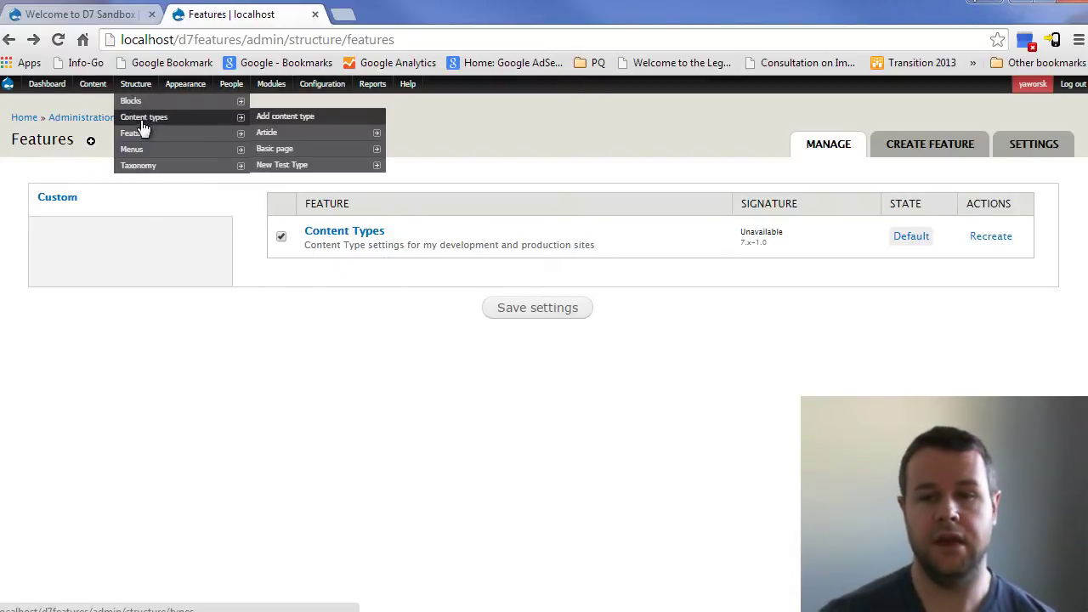
{"action": "left_click", "coordinate": [281, 166]}
{"action": "left_click", "coordinate": [595, 140]}
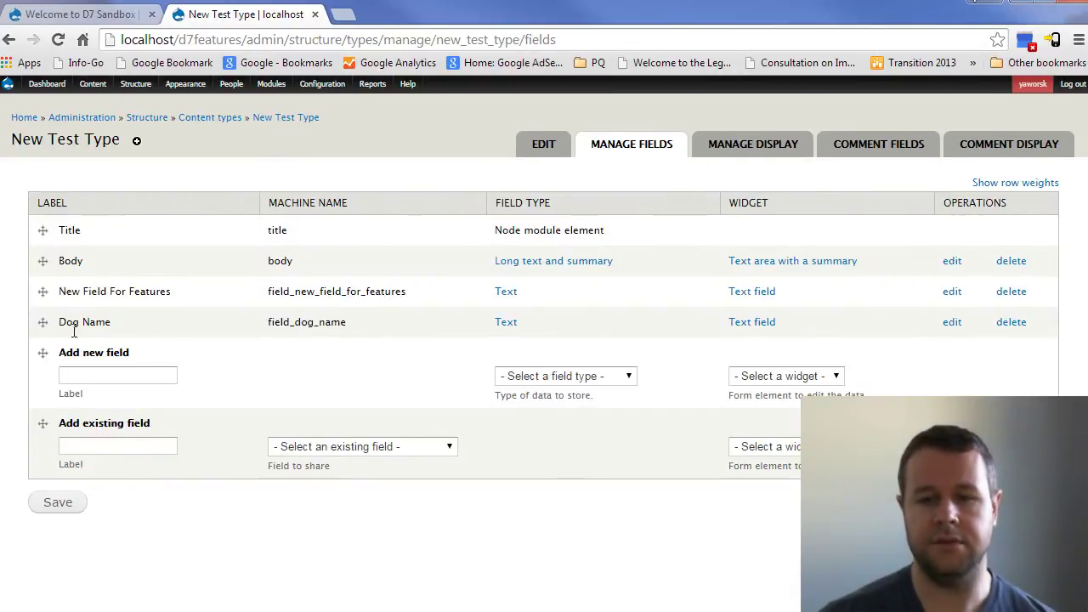
{"action": "left_click_drag", "start_coordinate": [61, 322], "coordinate": [141, 326]}
{"action": "left_click", "coordinate": [242, 332]}
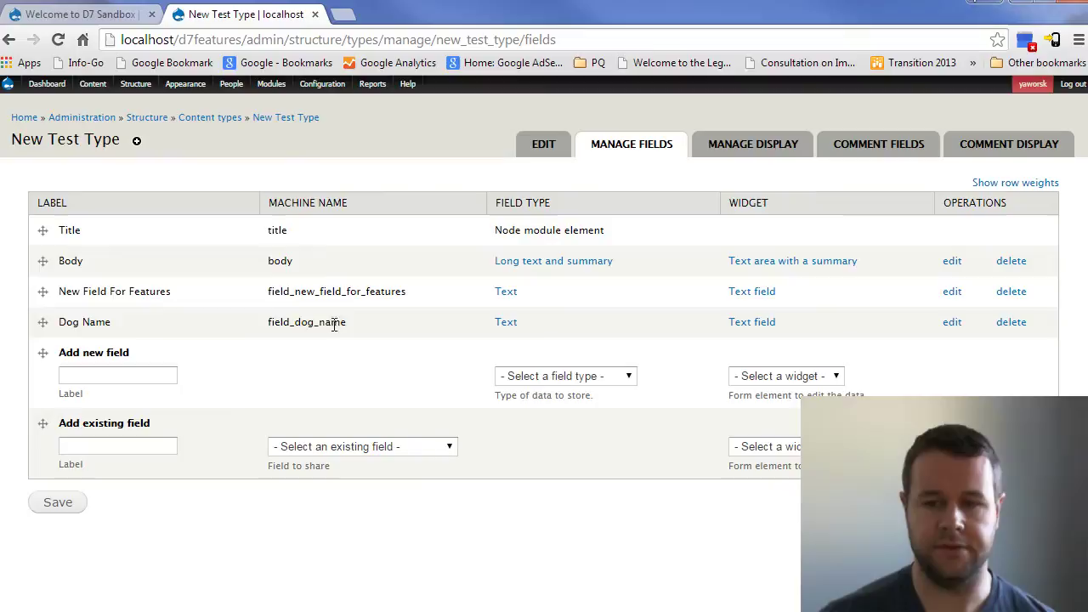
- Open Structure > Features in a new tab, then return to the New Test Type fields
{"action": "mouse_move", "coordinate": [136, 84]}
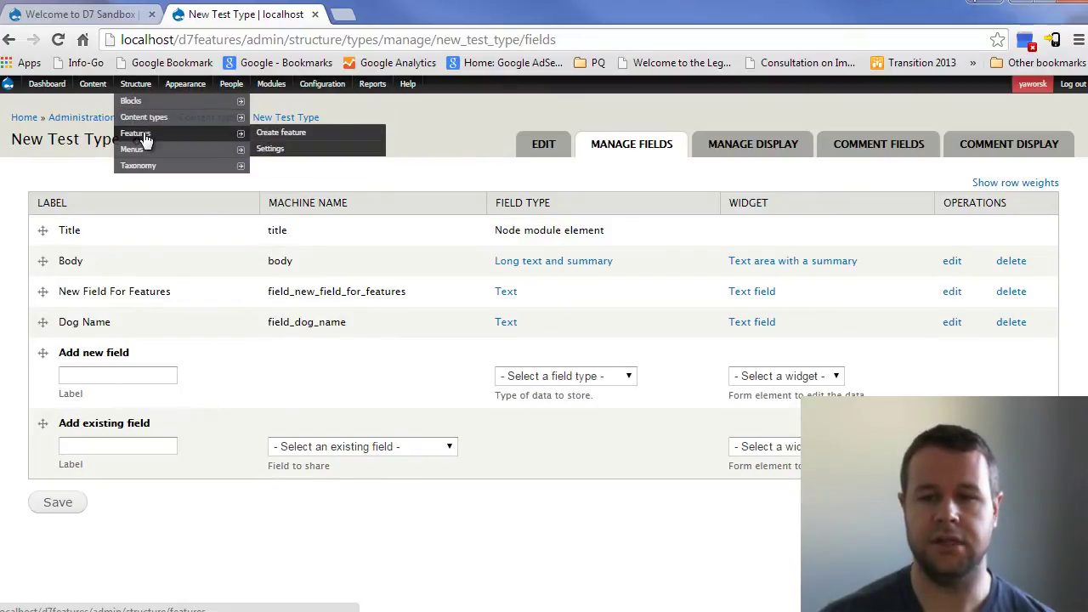
{"action": "right_click", "coordinate": [146, 134]}
{"action": "left_click", "coordinate": [213, 146]}
{"action": "left_click", "coordinate": [379, 19]}
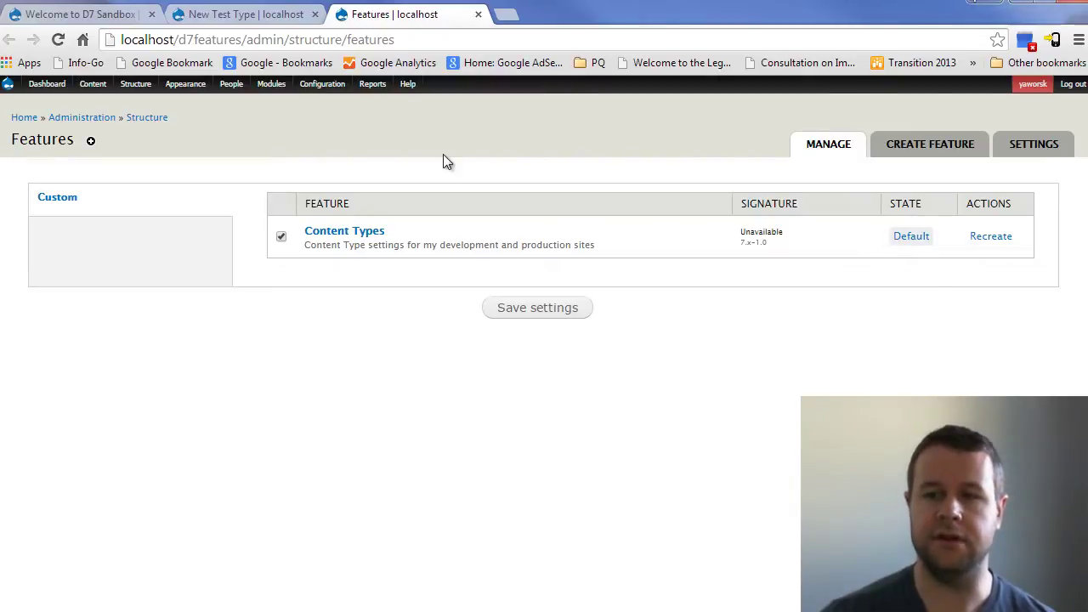
{"action": "left_click", "coordinate": [226, 14]}
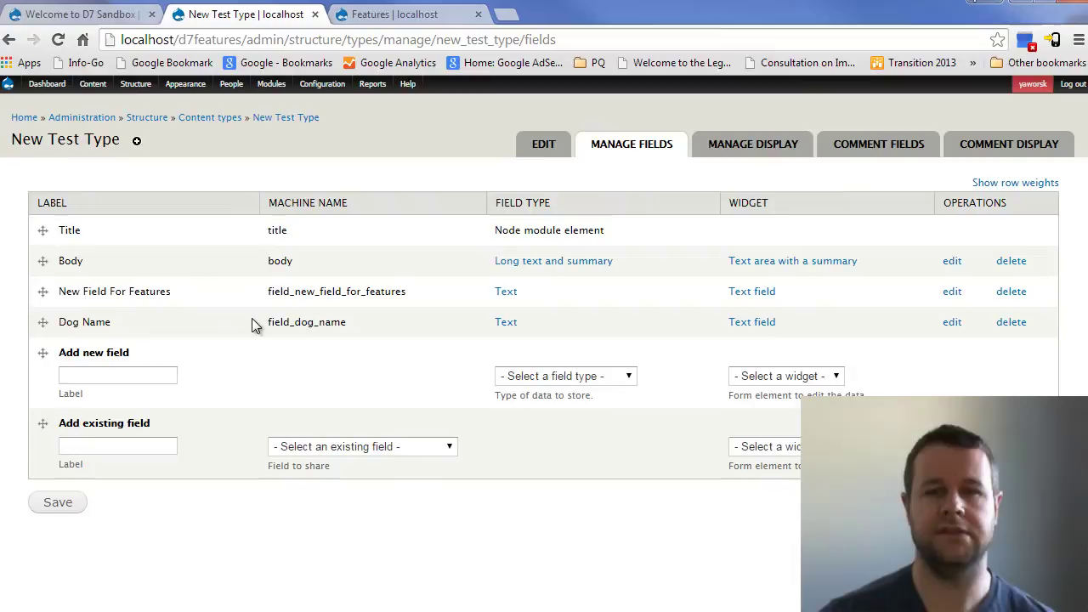
{"action": "left_click", "coordinate": [392, 17]}
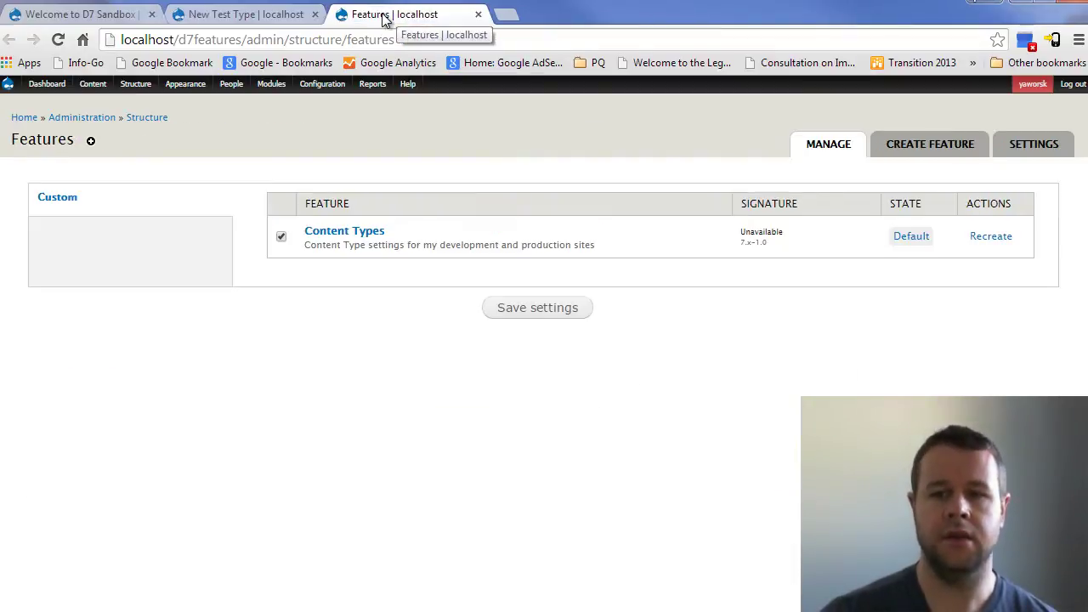
{"action": "left_click", "coordinate": [264, 20]}
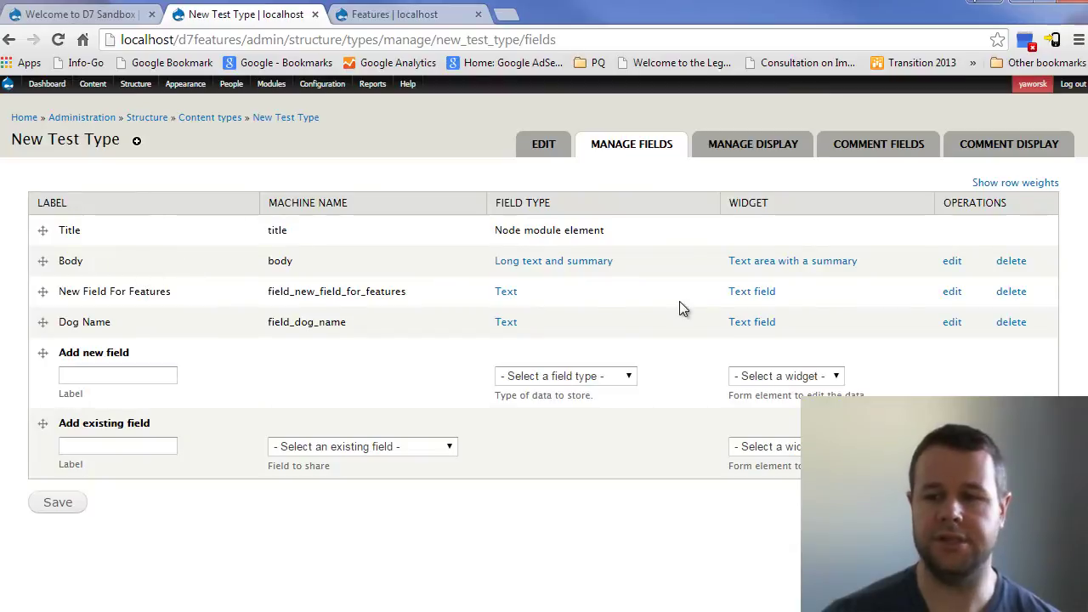
- Make New Field For Features required with Unlimited number of values and save its settings
{"action": "left_click", "coordinate": [951, 291]}
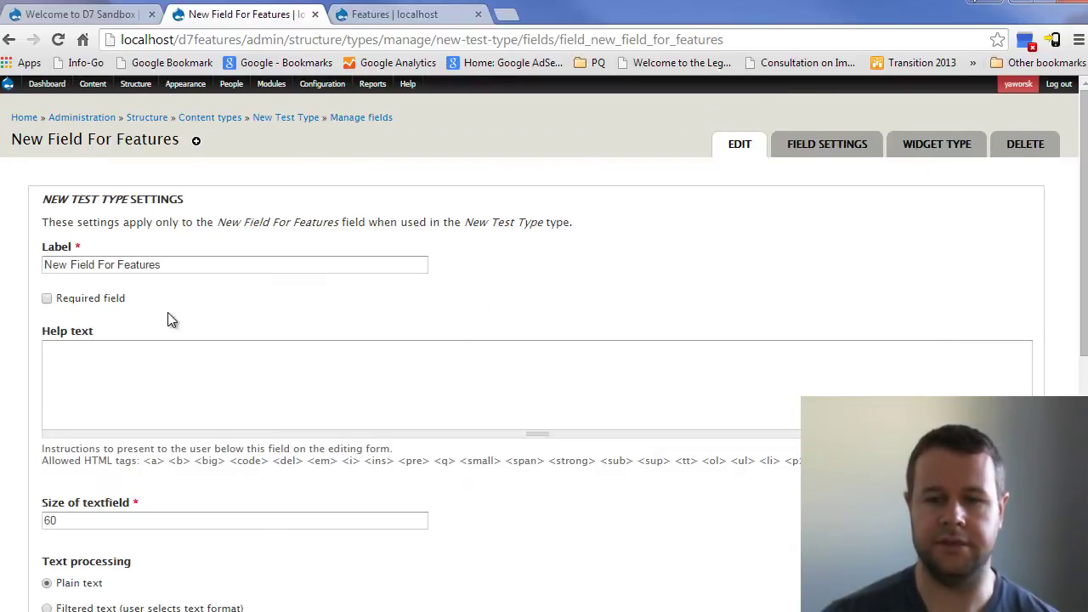
{"action": "left_click", "coordinate": [68, 302]}
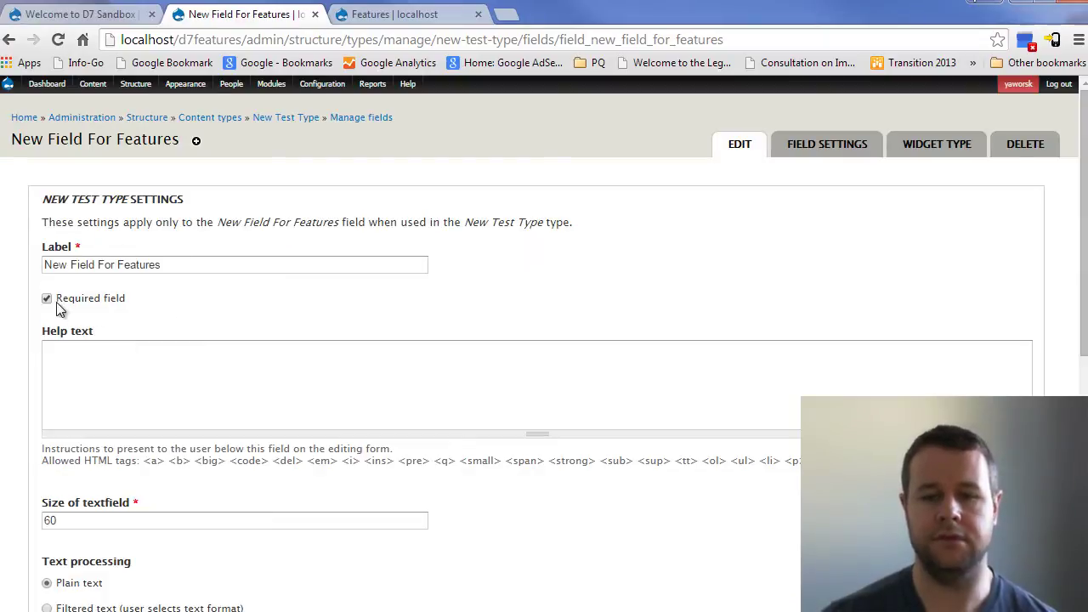
{"action": "scroll", "coordinate": [151, 319], "scroll_direction": "down", "scroll_amount": 6}
{"action": "left_click", "coordinate": [90, 384]}
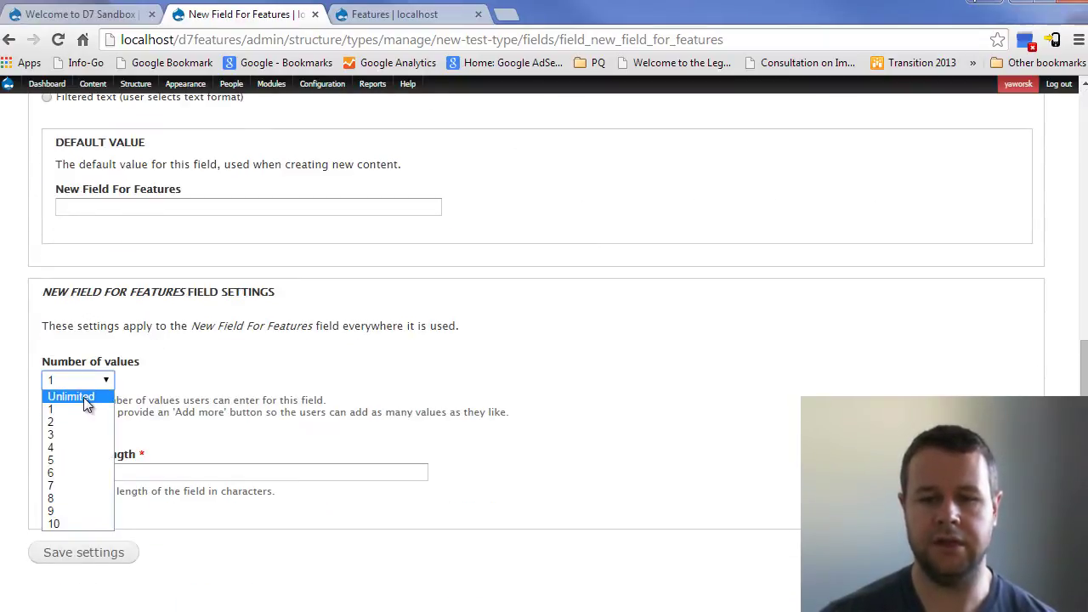
{"action": "left_click", "coordinate": [83, 397]}
{"action": "left_click", "coordinate": [123, 555]}
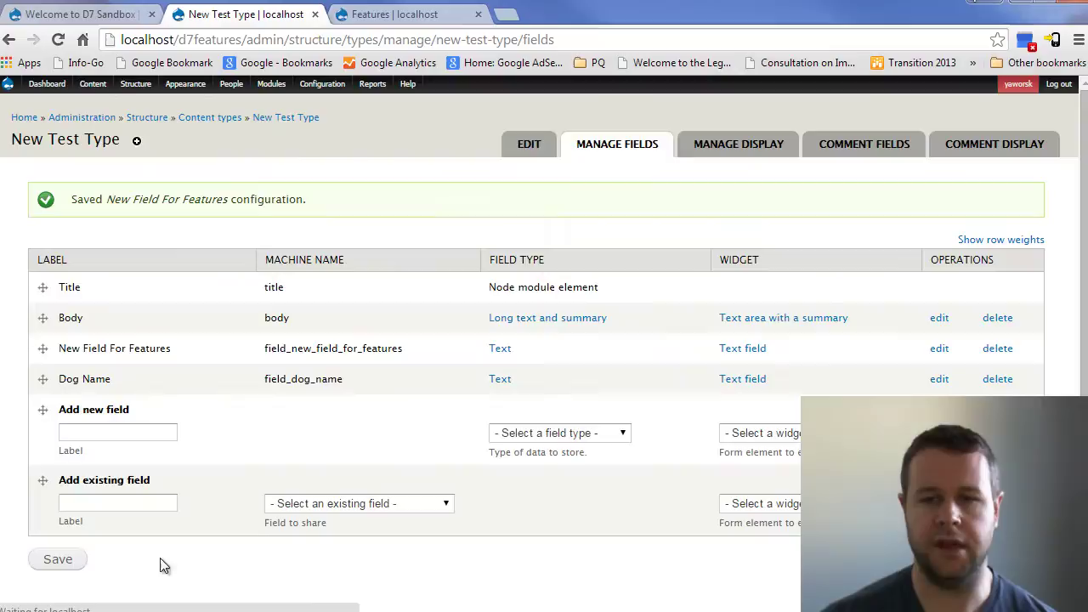
{"action": "left_click", "coordinate": [395, 14]}
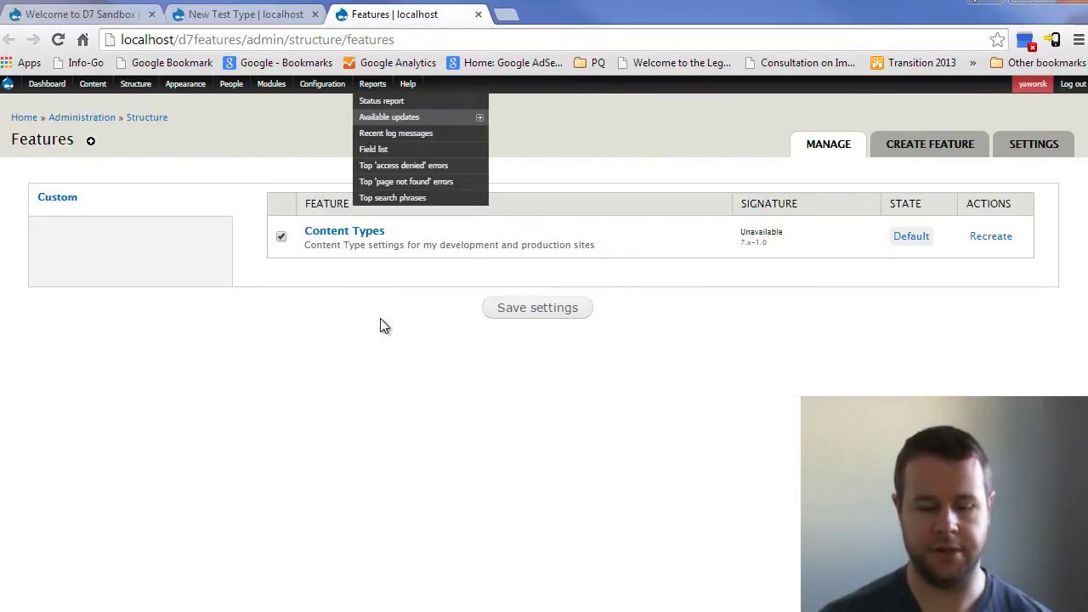
- Reload Features, open the Overridden Content Types feature, and lock its Field Bases component
{"action": "key", "text": "F5"}
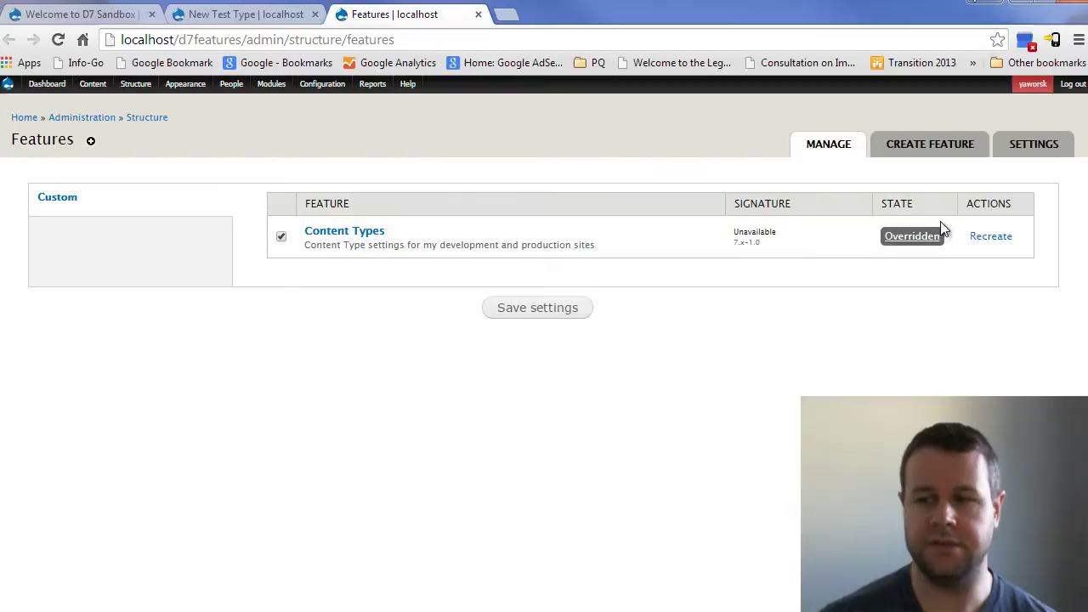
{"action": "left_click", "coordinate": [909, 238]}
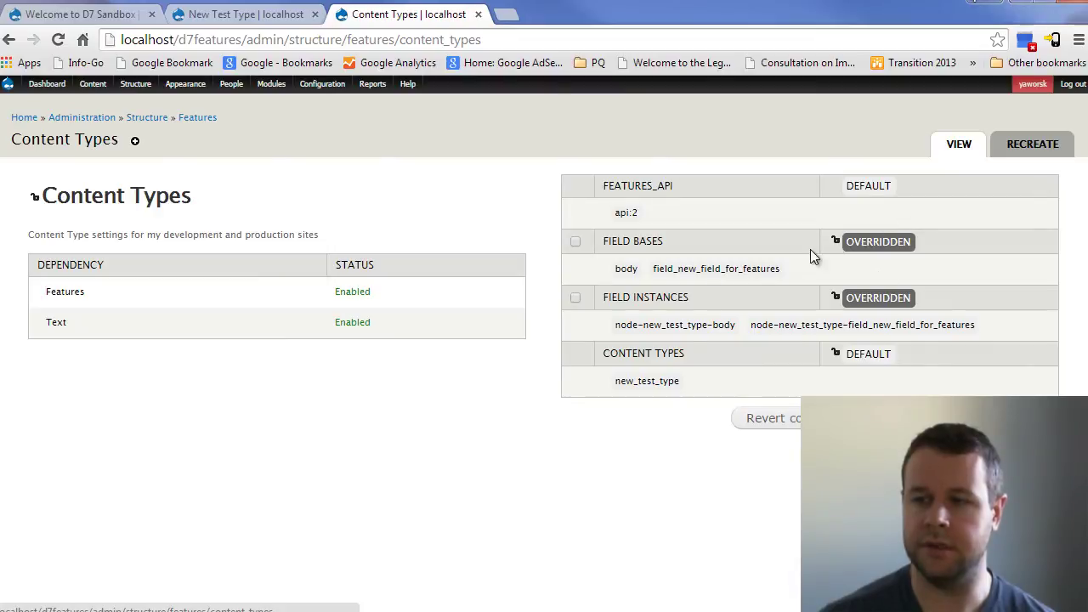
{"action": "left_click", "coordinate": [835, 243]}
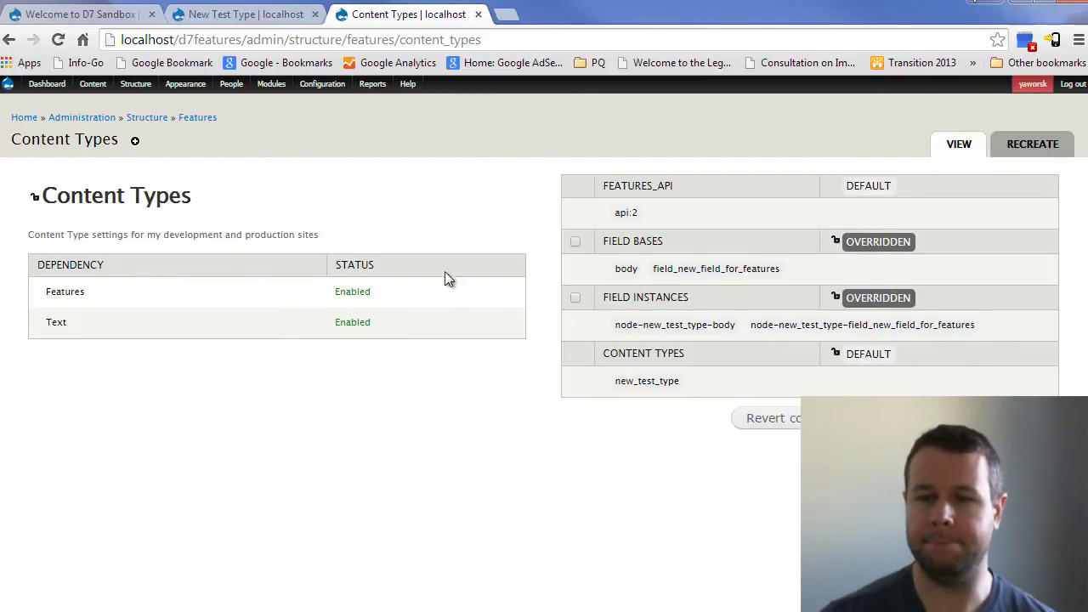
- Search 'drupal features diff' in a new tab and open the Features Diff drupal.org project page
{"action": "left_click", "coordinate": [505, 15]}
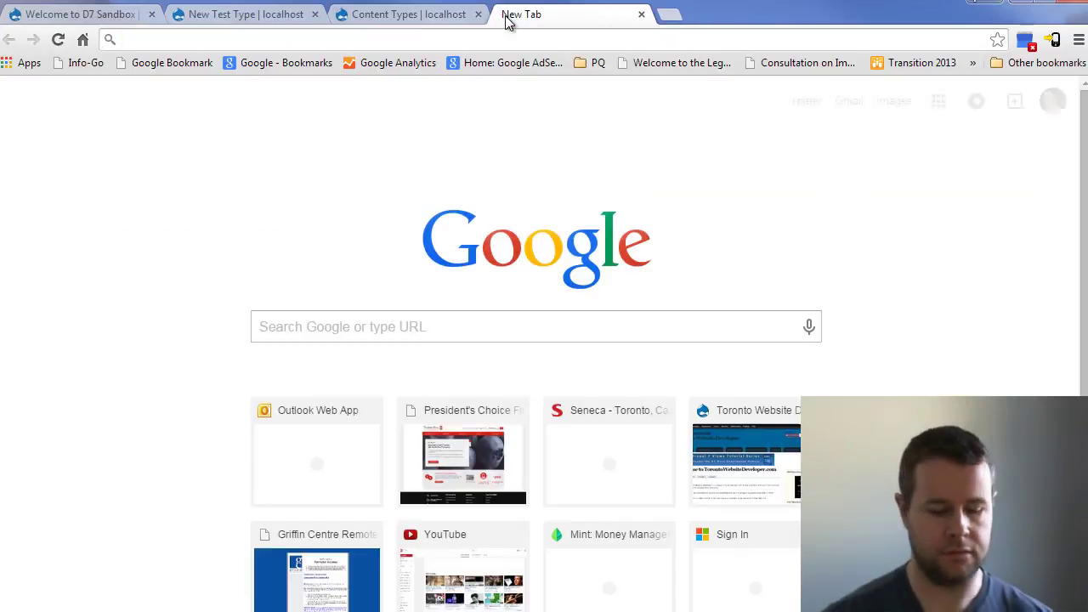
{"action": "type", "text": "fe"}
{"action": "key", "text": "BackSpace"}
{"action": "key", "text": "BackSpace"}
{"action": "type", "text": "drupal feat"}
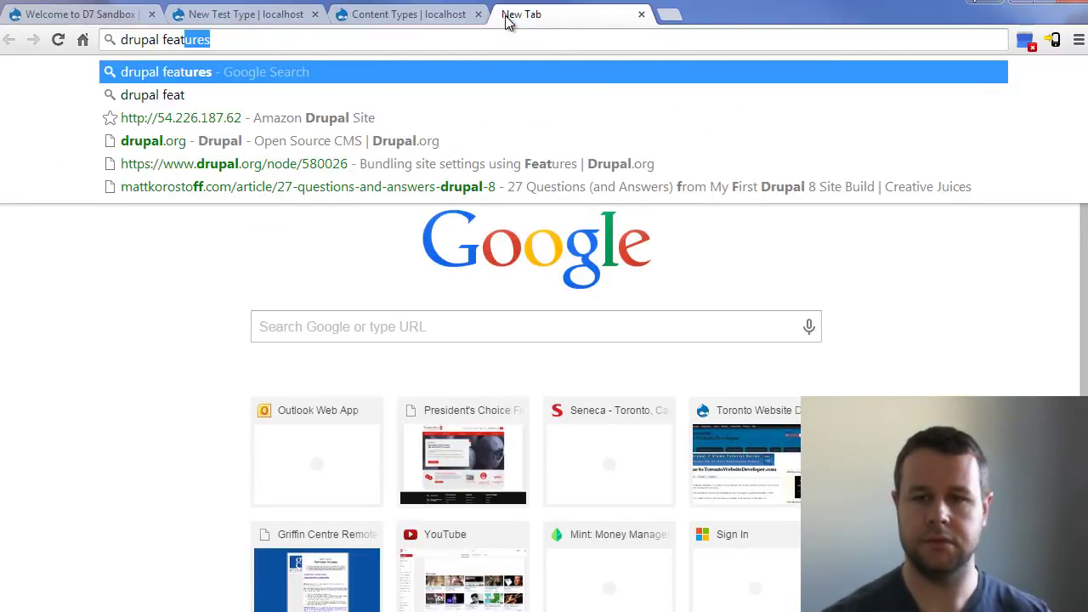
{"action": "type", "text": "ures diff"}
{"action": "key", "text": "Return"}
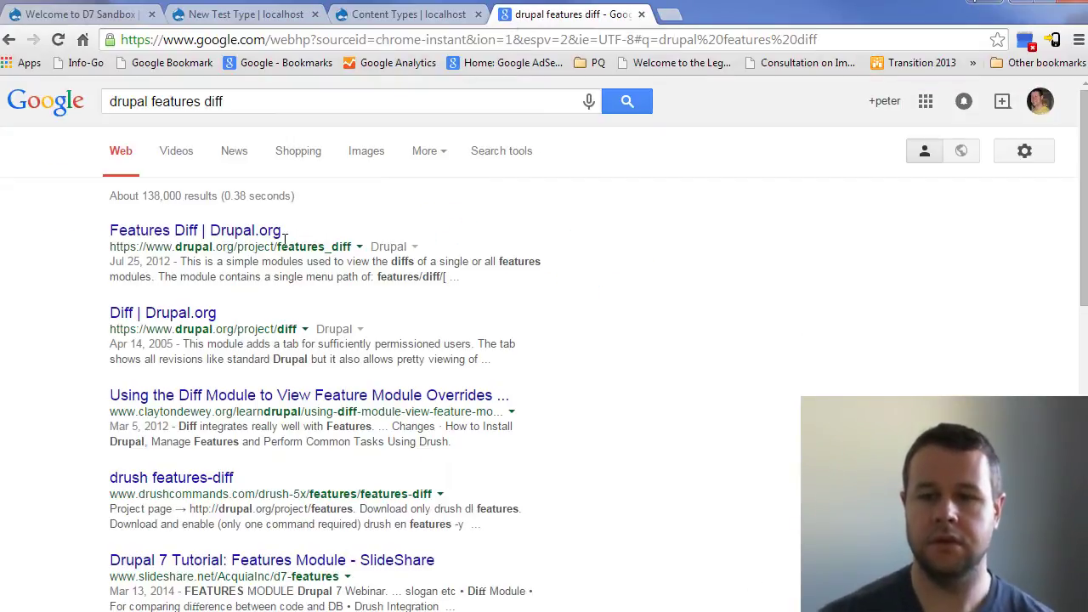
{"action": "left_click", "coordinate": [244, 234]}
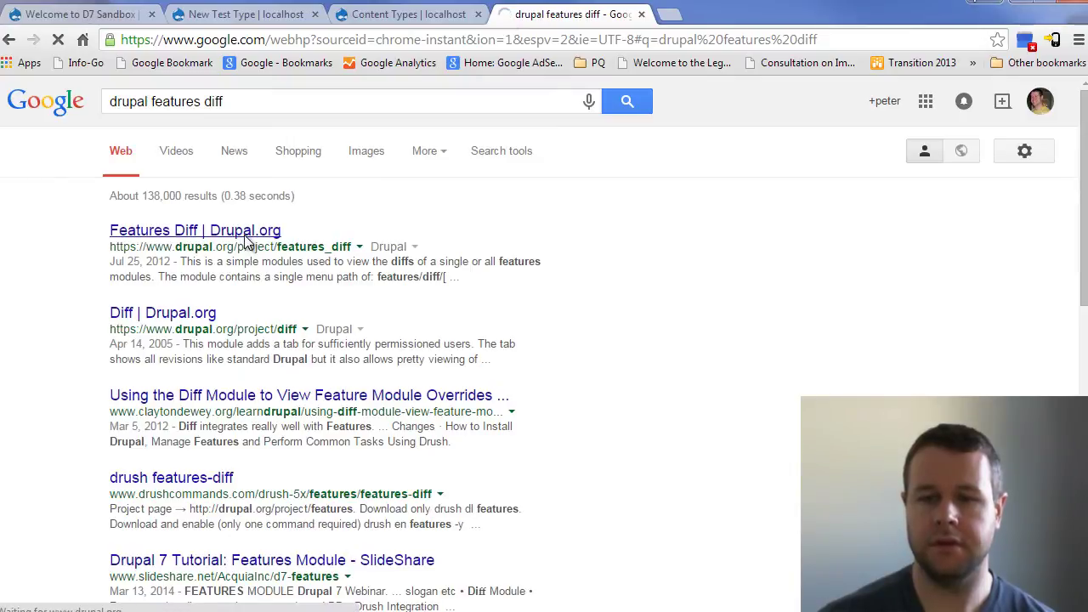
{"action": "scroll", "coordinate": [365, 352], "scroll_direction": "down", "scroll_amount": 3}
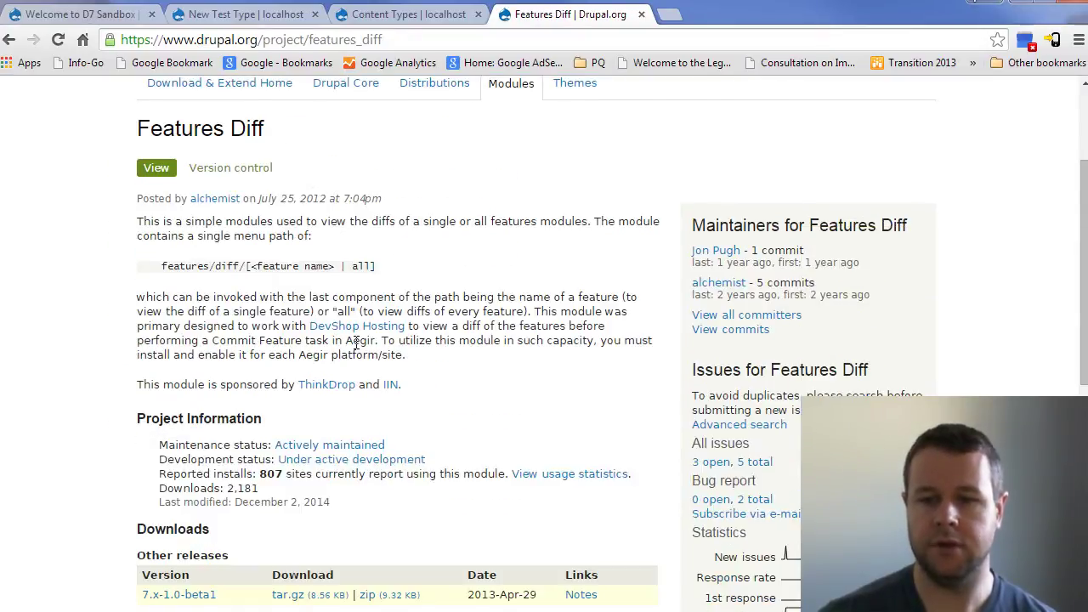
{"action": "scroll", "coordinate": [457, 416], "scroll_direction": "up", "scroll_amount": 1}
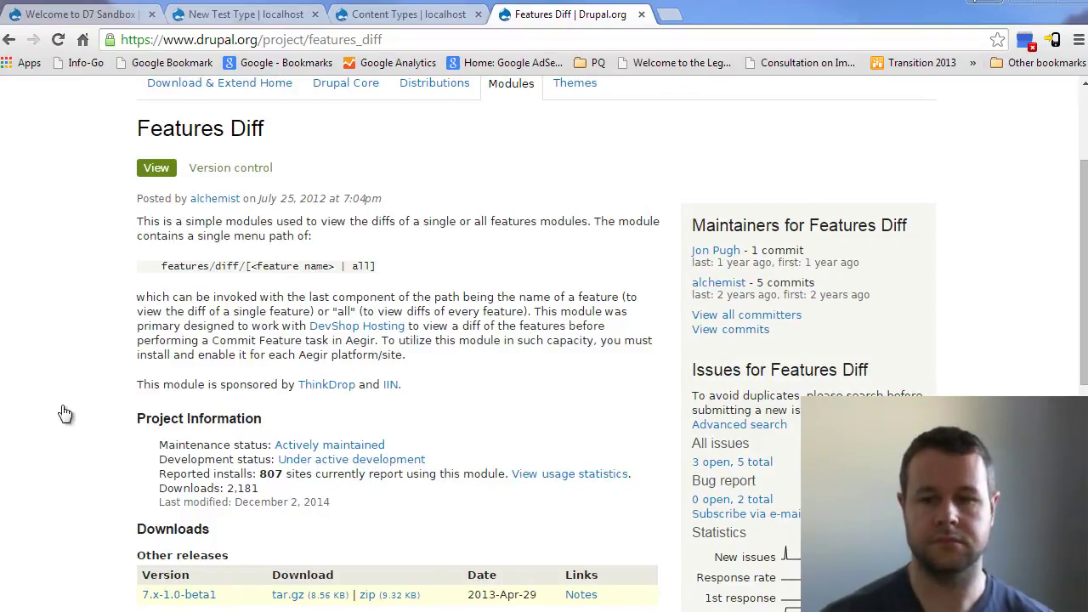
- In the Cygwin terminal, change to drive d: and into WAMP/www/d7features
{"action": "key", "text": "alt+Tab"}
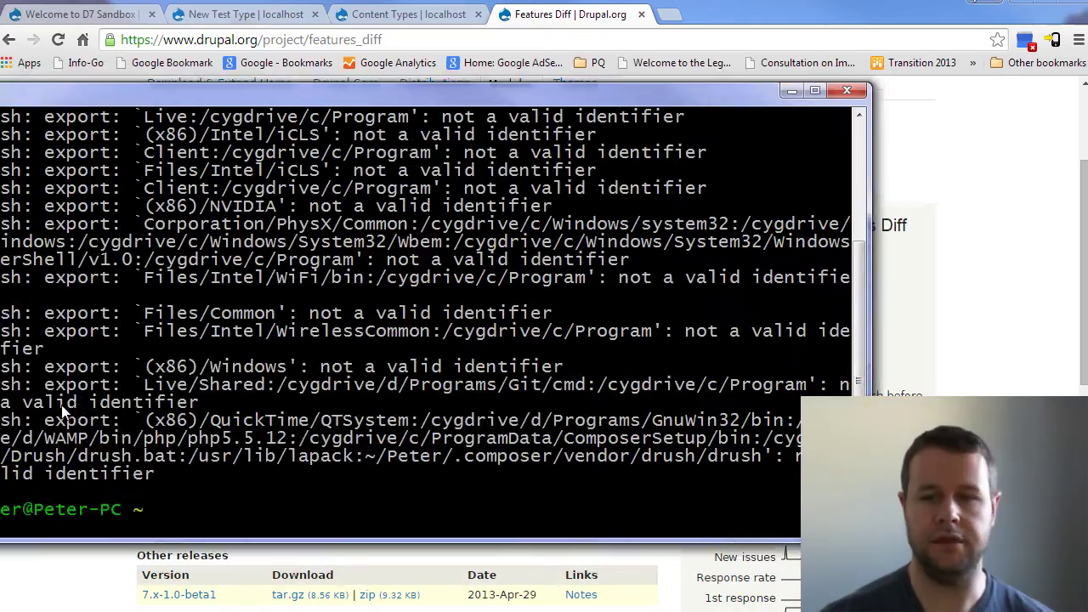
{"action": "type", "text": "cd d:"}
{"action": "key", "text": "Return"}
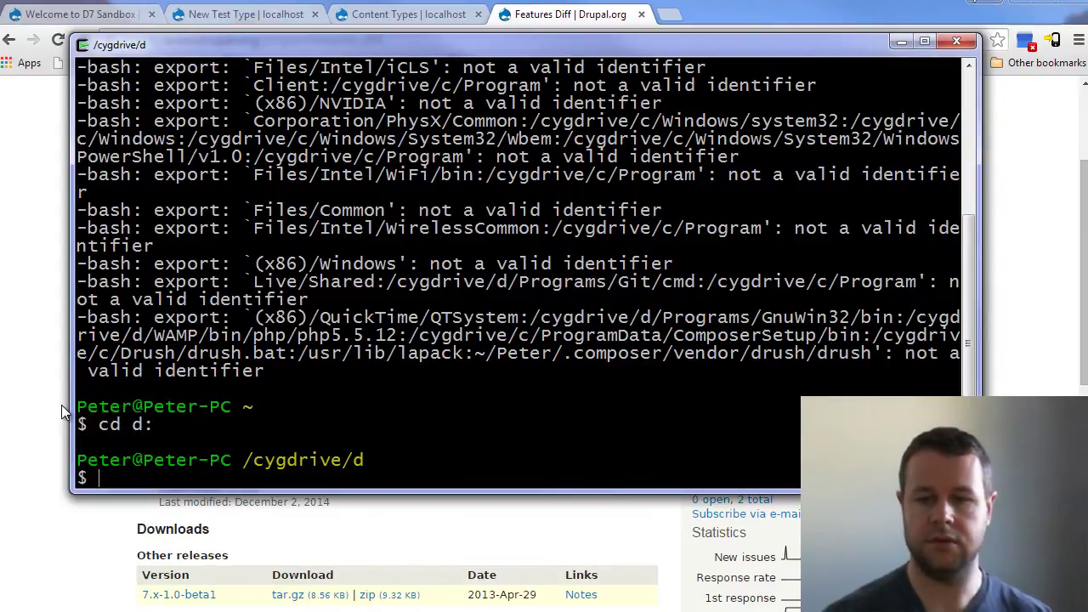
{"action": "type", "text": "cd WAM"}
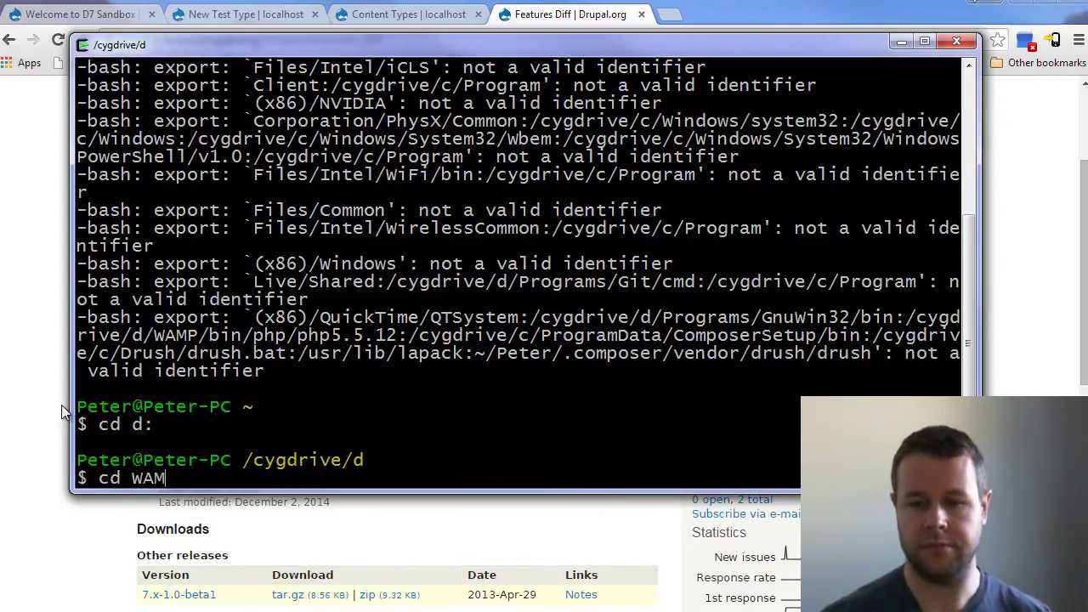
{"action": "type", "text": "P/www"}
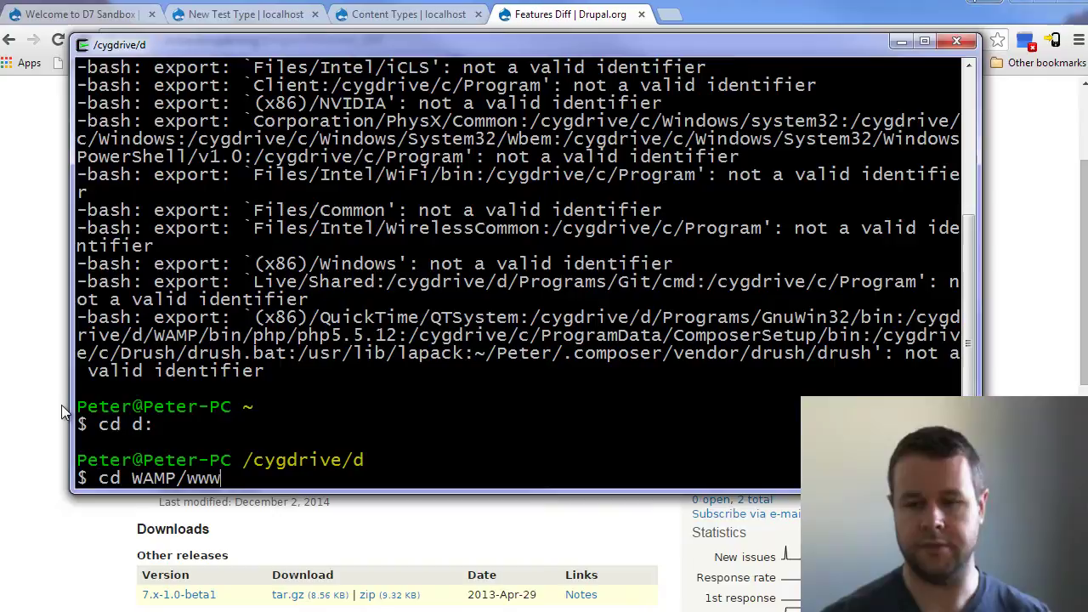
{"action": "type", "text": "/ d"}
{"action": "key", "text": "BackSpace"}
{"action": "key", "text": "BackSpace"}
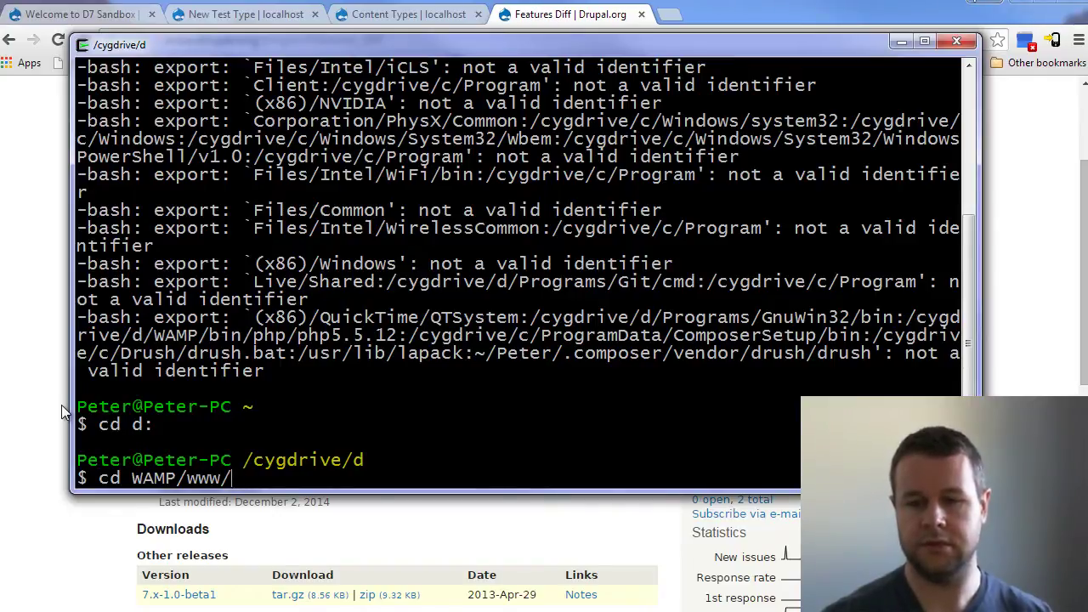
{"action": "type", "text": "d7fe"}
{"action": "key", "text": "Tab"}
{"action": "key", "text": "Return"}
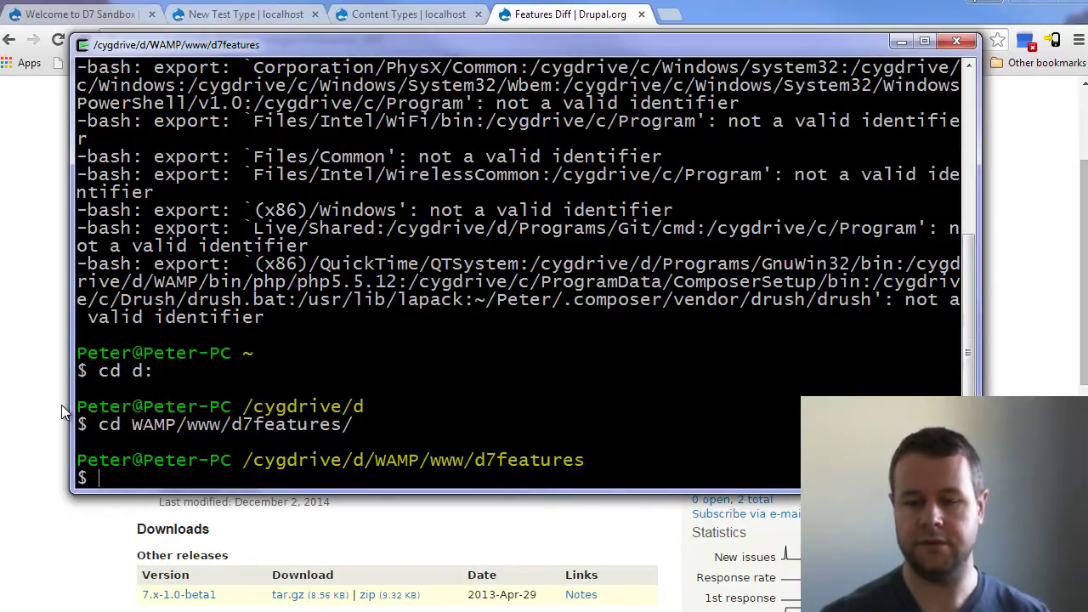
- Download the features_diff module with drush dl features_diff
{"action": "type", "text": "drush dl featuers/"}
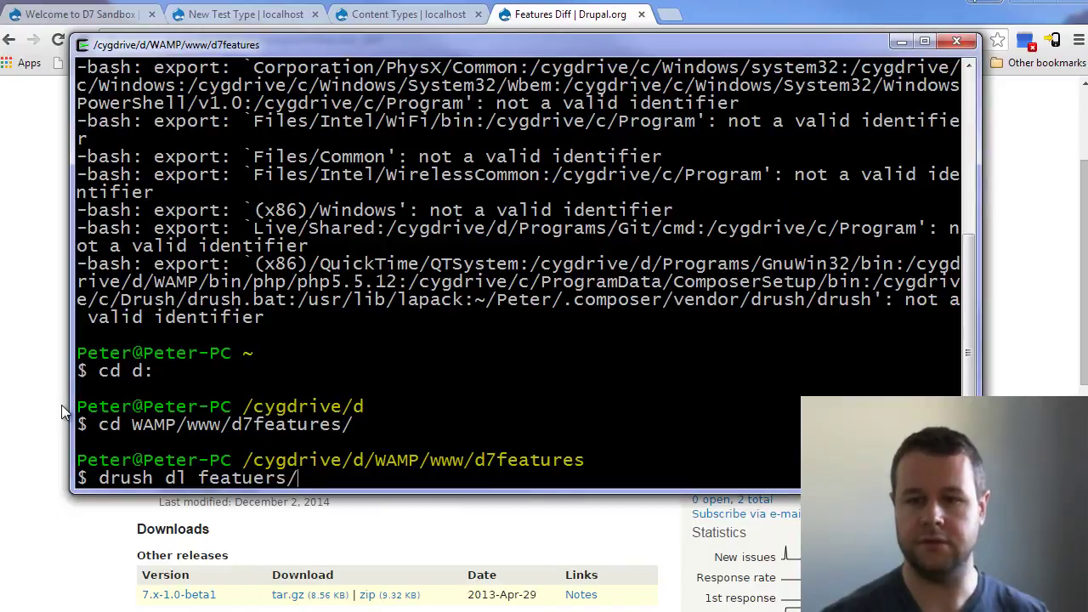
{"action": "type", "text": "d"}
{"action": "key", "text": "BackSpace"}
{"action": "key", "text": "BackSpace"}
{"action": "key", "text": "BackSpace"}
{"action": "key", "text": "BackSpace"}
{"action": "key", "text": "BackSpace"}
{"action": "type", "text": "res"}
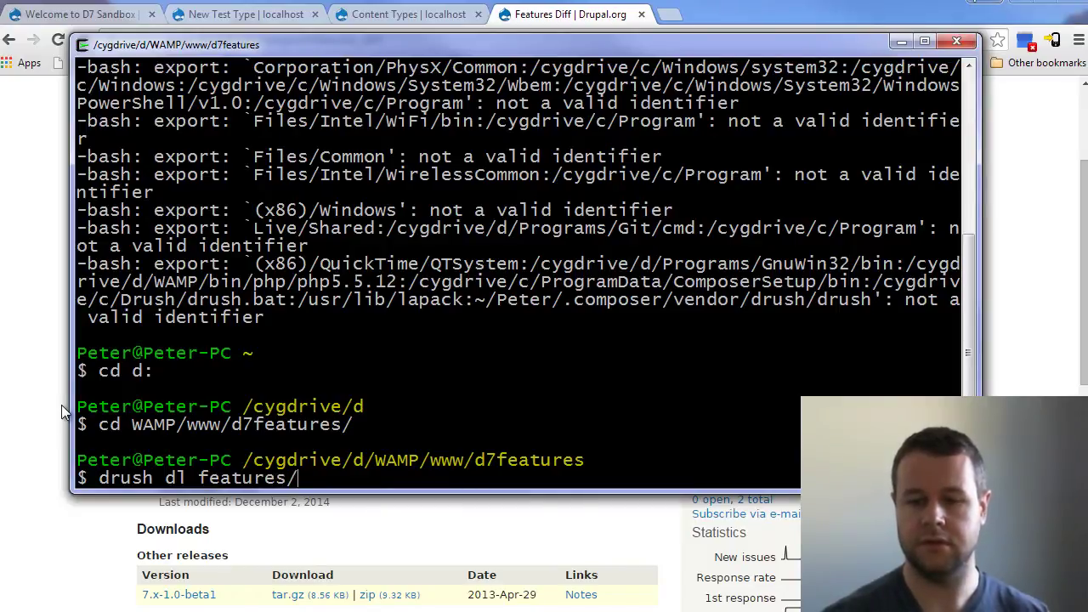
{"action": "type", "text": "_diff"}
{"action": "key", "text": "Return"}
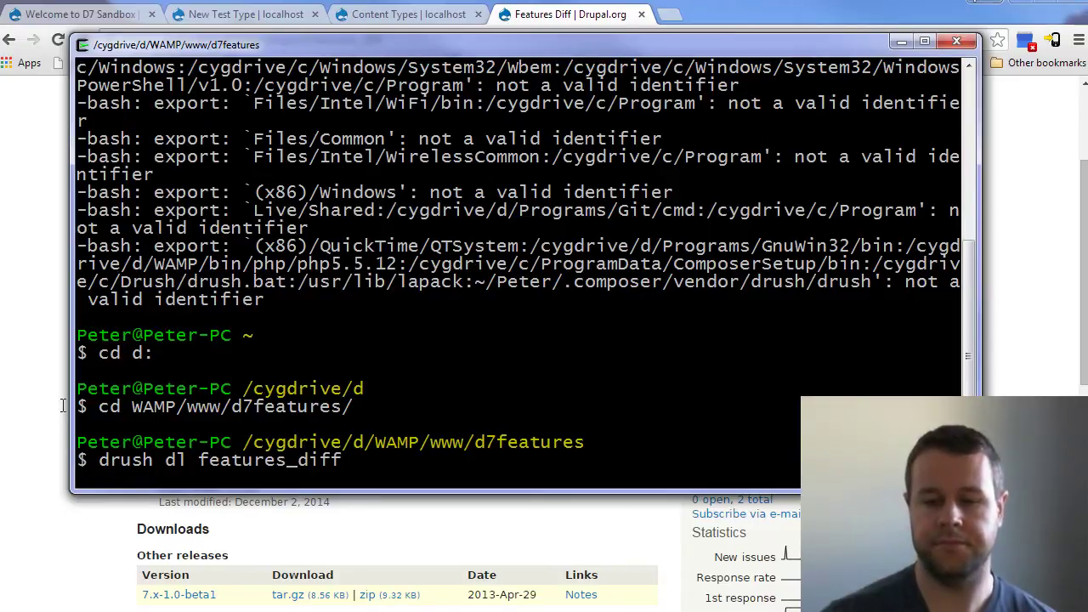
- Enable features_diff with drush en -y, pulling in the diff dependency
{"action": "key", "text": "Up"}
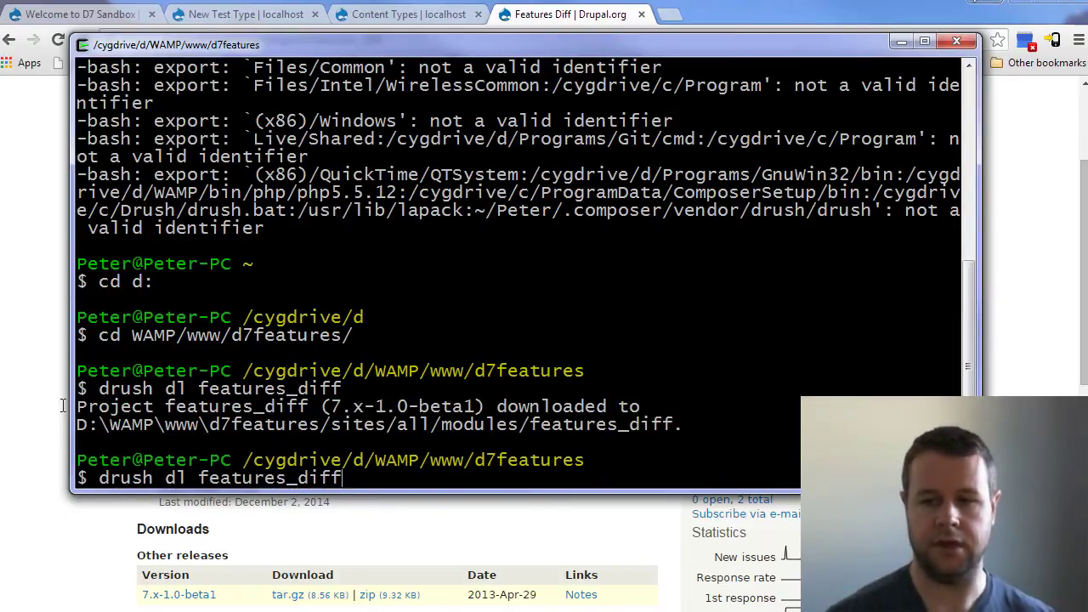
{"action": "key", "text": "BackSpace"}
{"action": "key", "text": "BackSpace"}
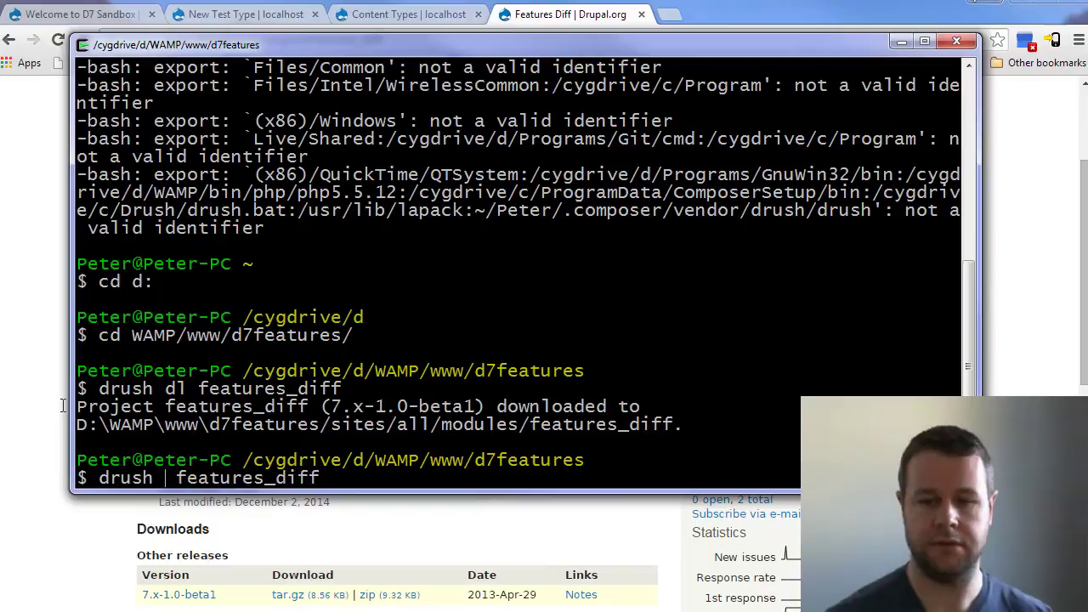
{"action": "type", "text": "en"}
{"action": "type", "text": " -y"}
{"action": "key", "text": "Return"}
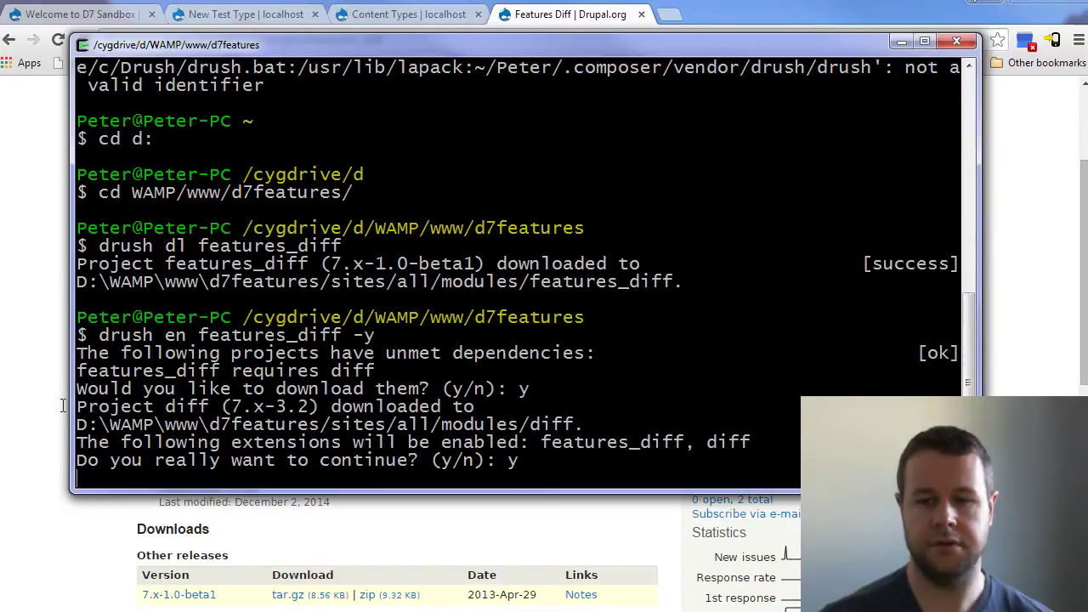
- Back in the browser, reload the Content Types feature page so Review Overrides appears
{"action": "left_click", "coordinate": [62, 406]}
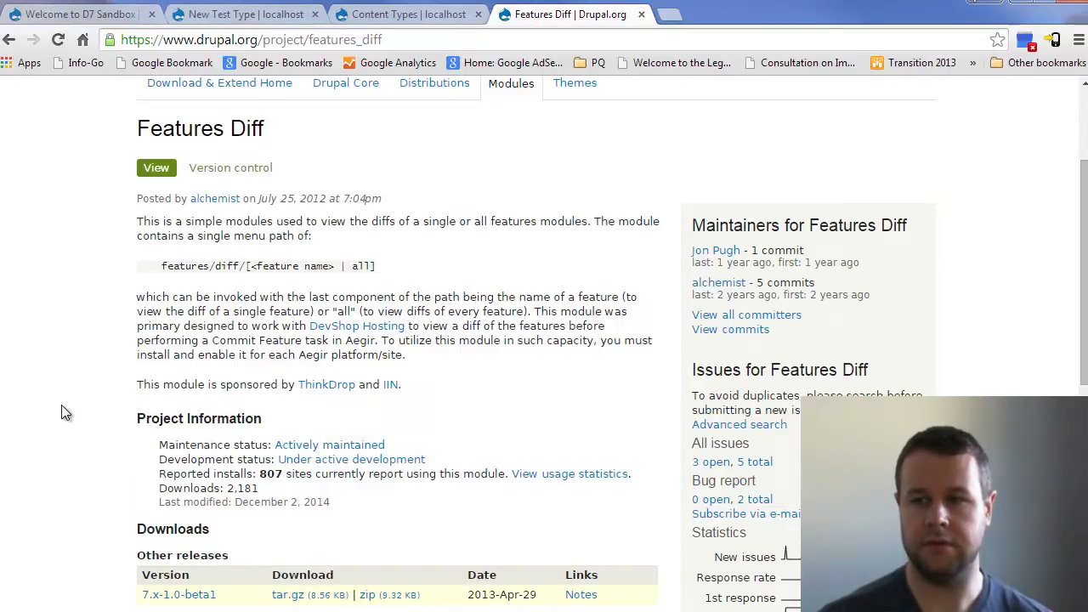
{"action": "left_click", "coordinate": [406, 14]}
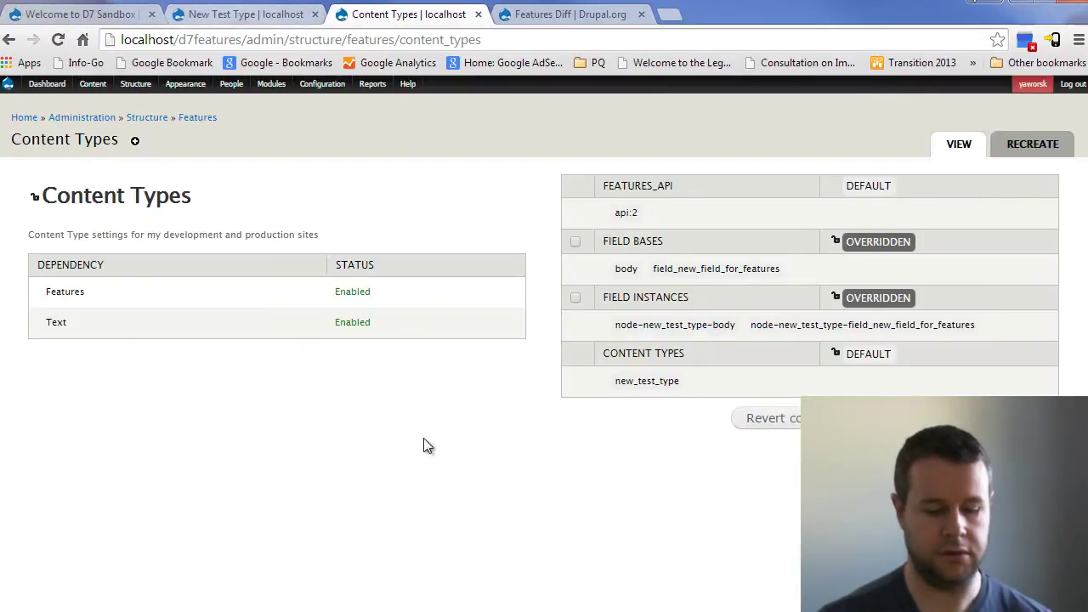
{"action": "key", "text": "F5"}
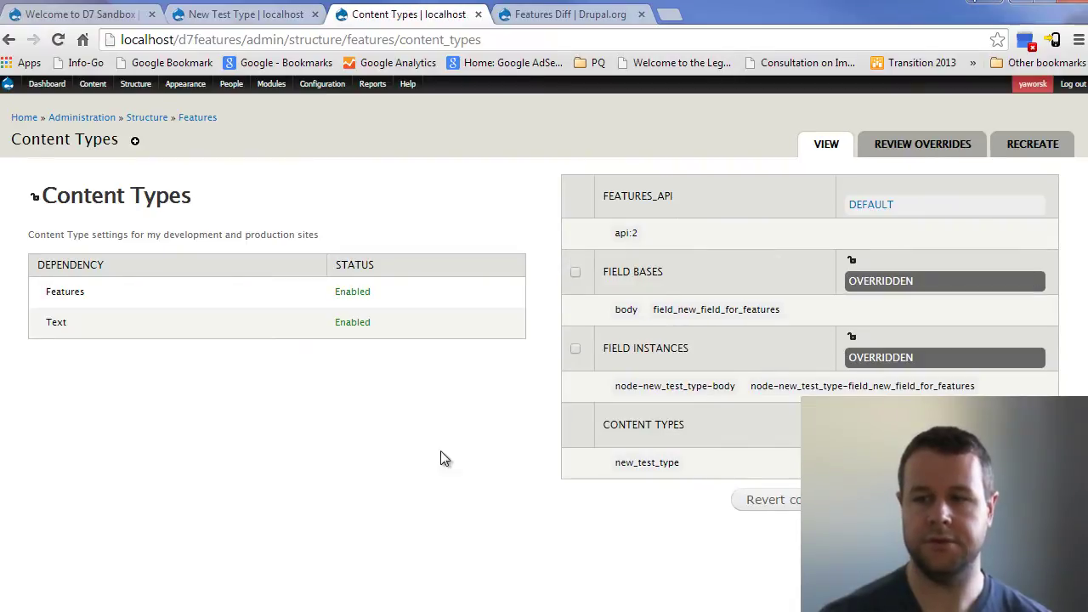
{"action": "left_click", "coordinate": [890, 283]}
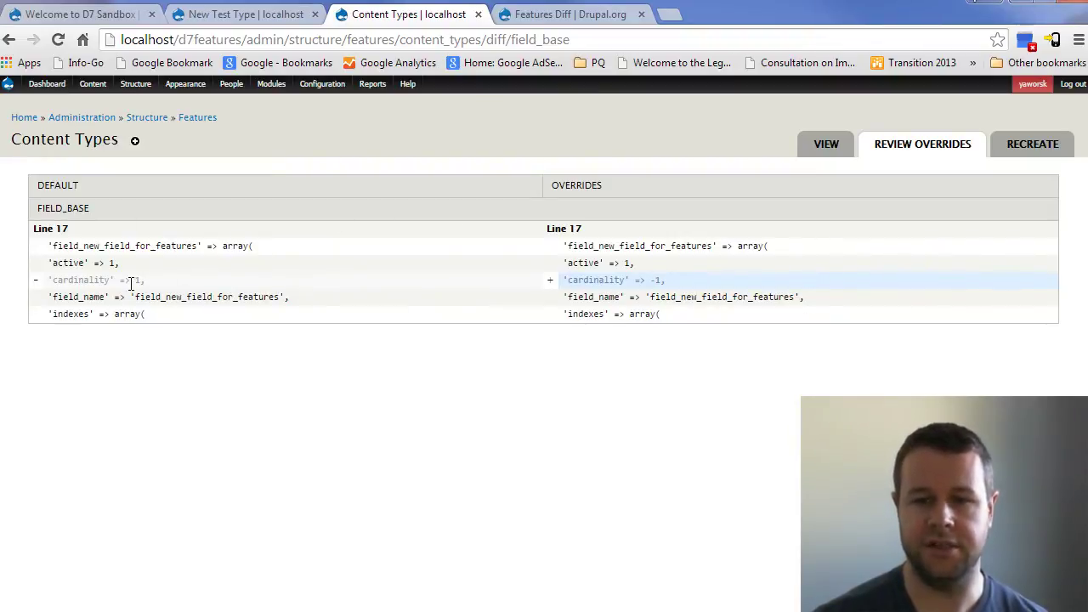
{"action": "left_click_drag", "start_coordinate": [49, 286], "coordinate": [254, 285]}
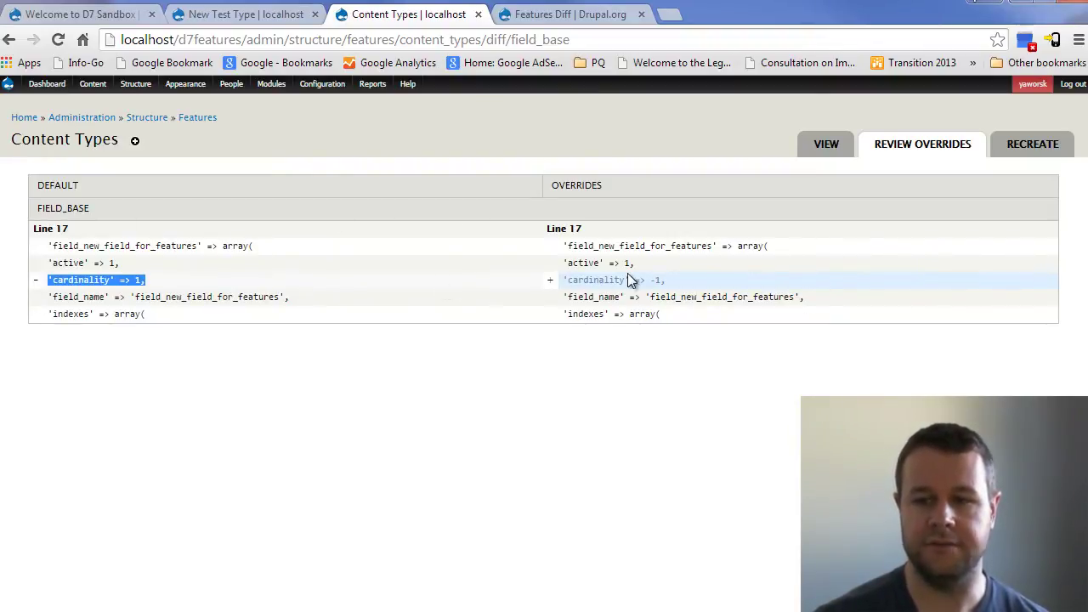
{"action": "left_click_drag", "start_coordinate": [670, 281], "coordinate": [563, 281]}
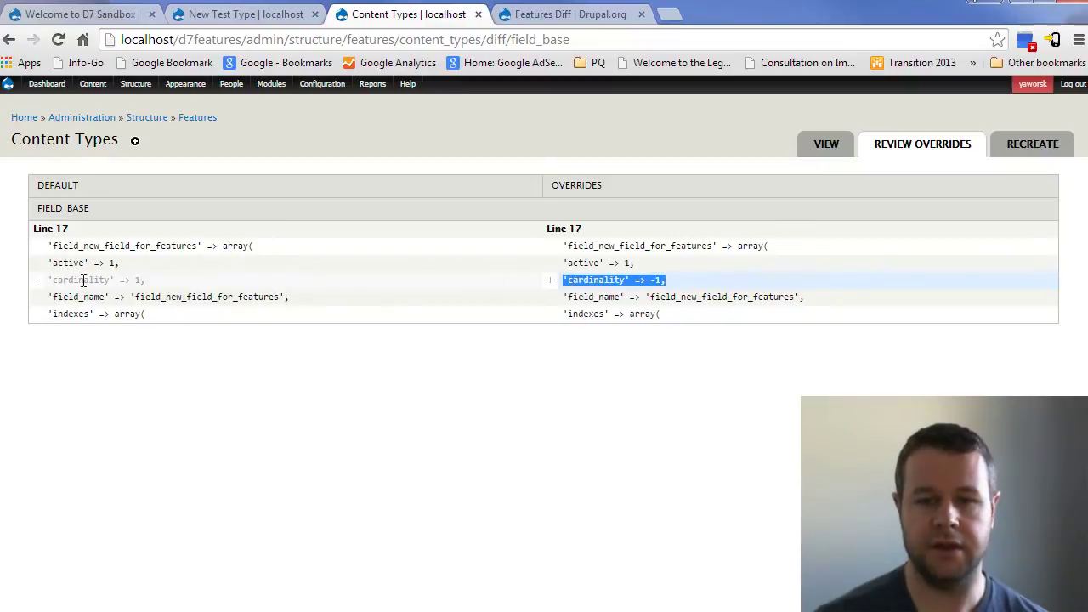
{"action": "left_click_drag", "start_coordinate": [48, 281], "coordinate": [146, 280]}
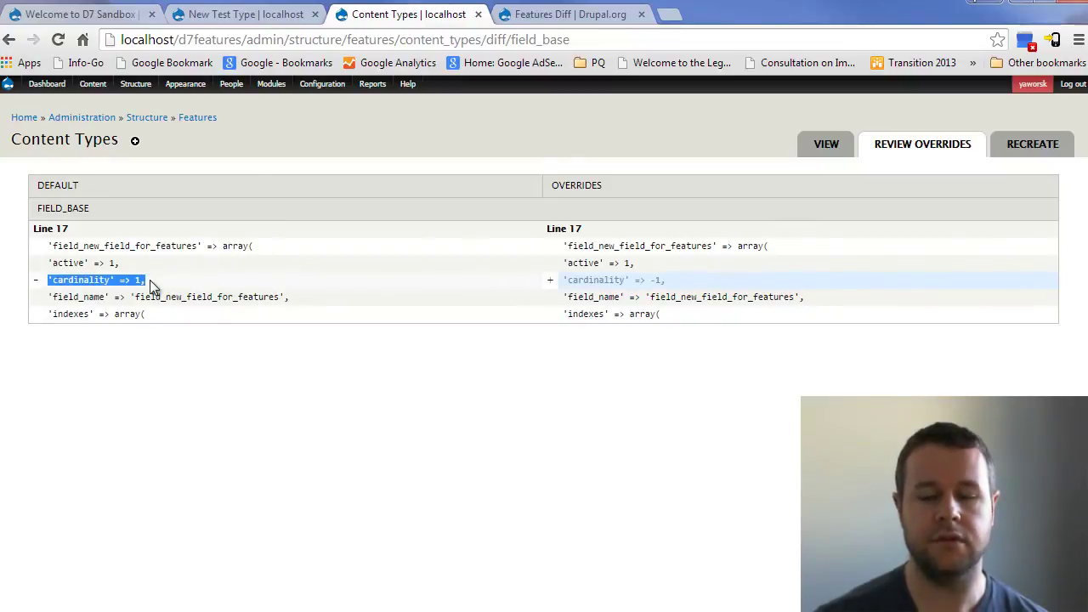
{"action": "left_click", "coordinate": [149, 287]}
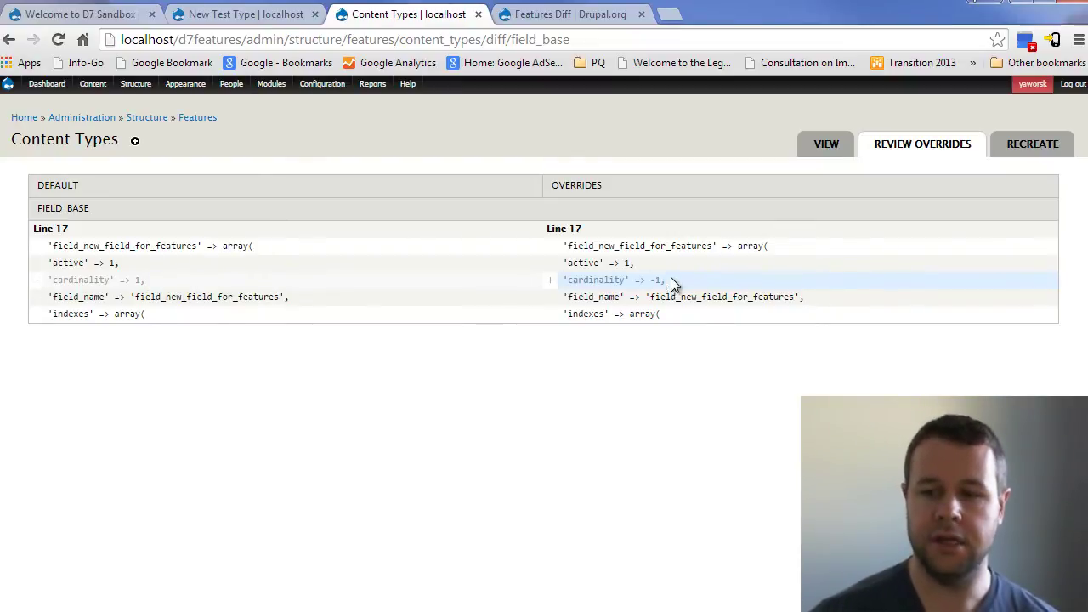
{"action": "left_click_drag", "start_coordinate": [671, 280], "coordinate": [553, 281]}
{"action": "left_click", "coordinate": [811, 274]}
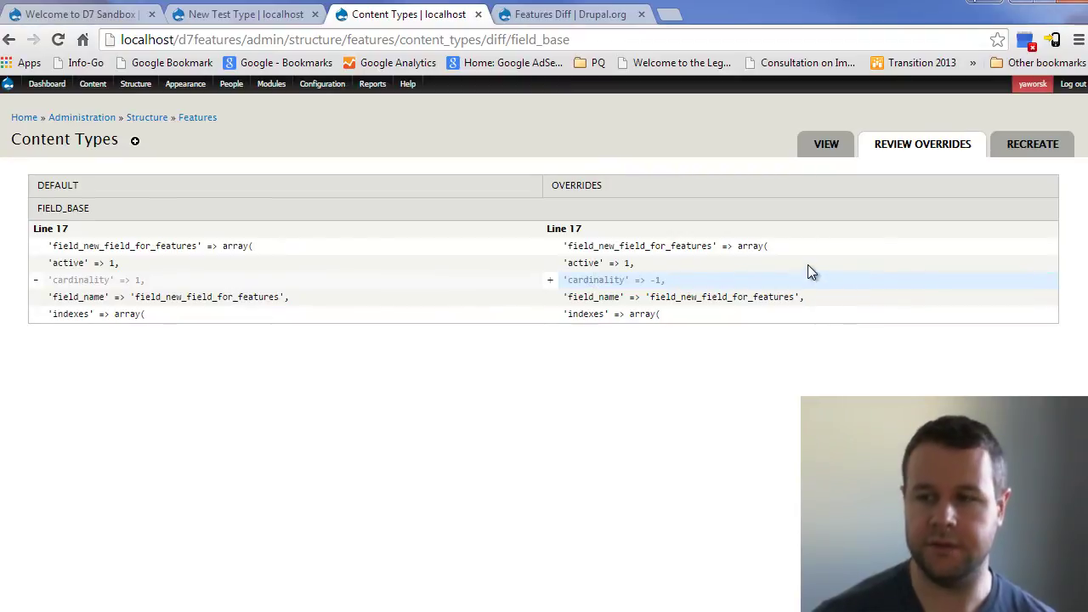
{"action": "key", "text": "alt+Left"}
{"action": "left_click", "coordinate": [881, 359]}
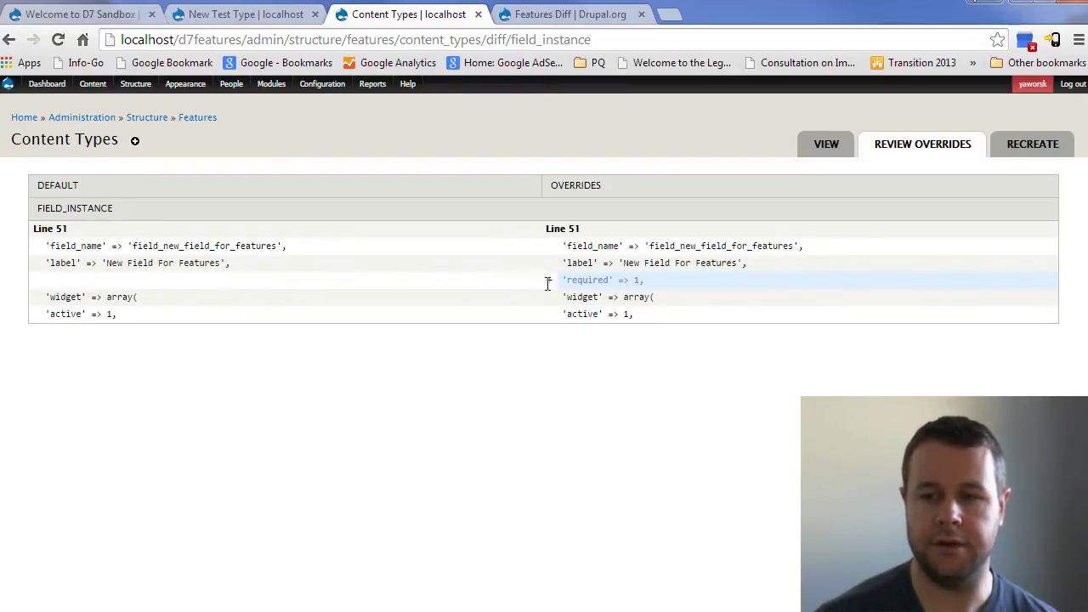
{"action": "left_click_drag", "start_coordinate": [547, 283], "coordinate": [687, 281]}
{"action": "left_click", "coordinate": [687, 282]}
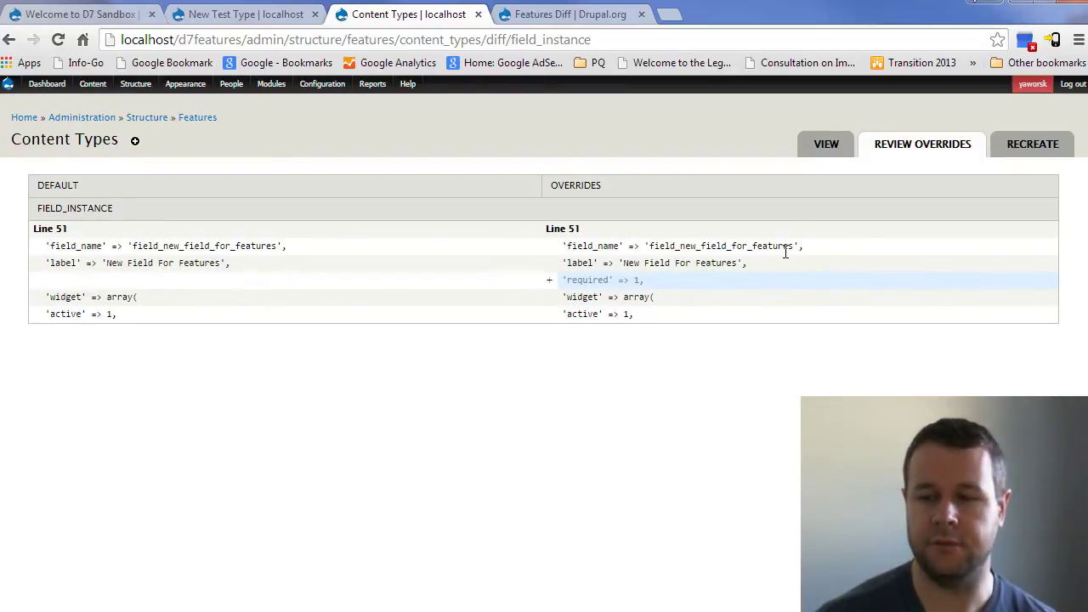
{"action": "key", "text": "alt+Left"}
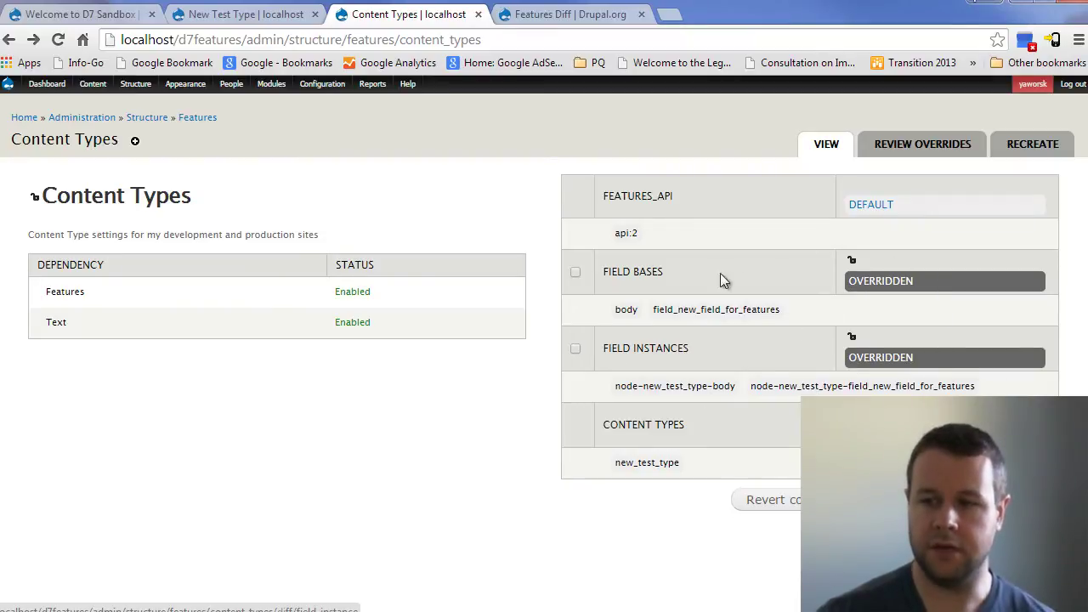
- Select Field Bases and Field Instances and revert both Content Types feature components
{"action": "left_click", "coordinate": [791, 508]}
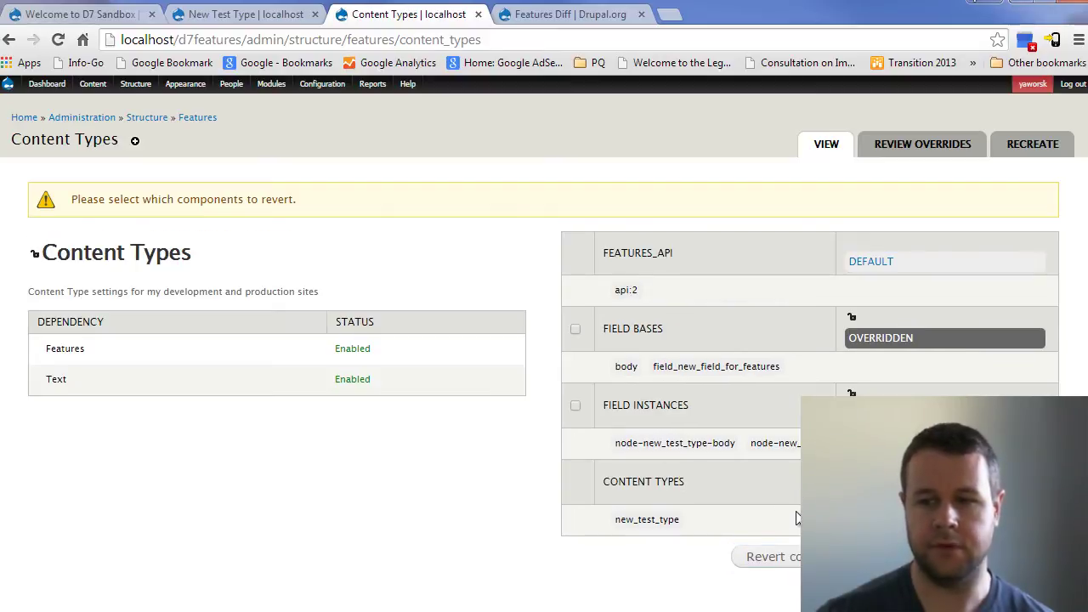
{"action": "left_click", "coordinate": [576, 405]}
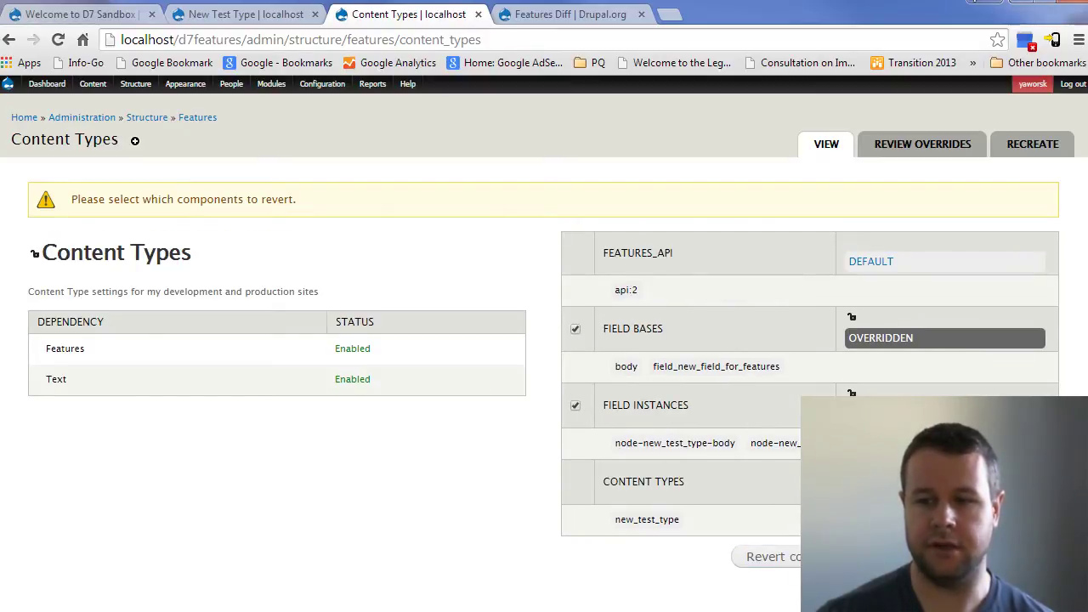
{"action": "left_click", "coordinate": [797, 561]}
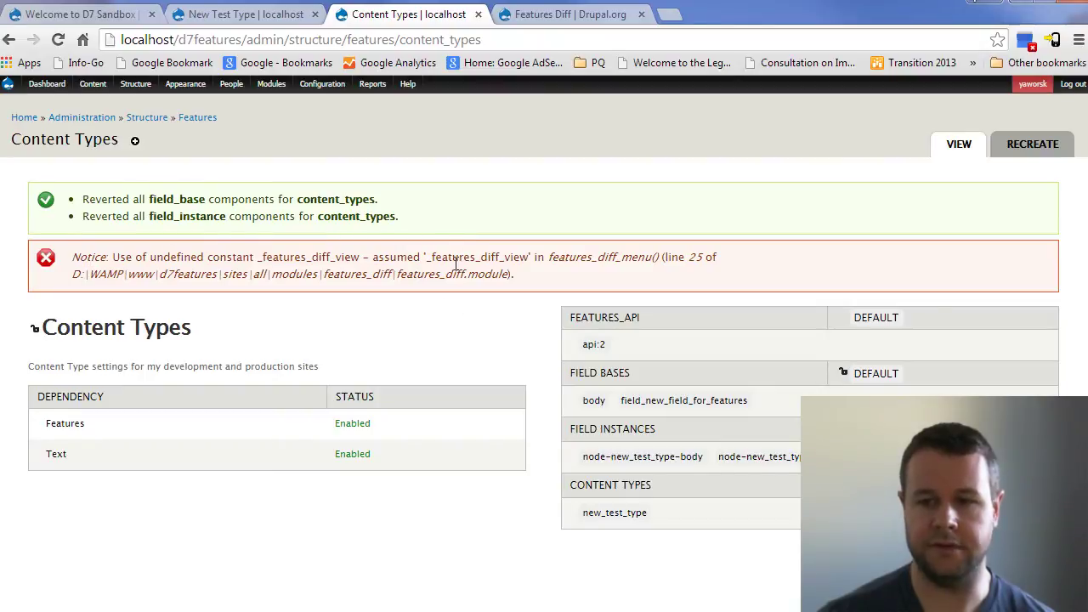
- Go to Structure > Content types and open New Test Type's Manage Fields list
{"action": "mouse_move", "coordinate": [136, 83]}
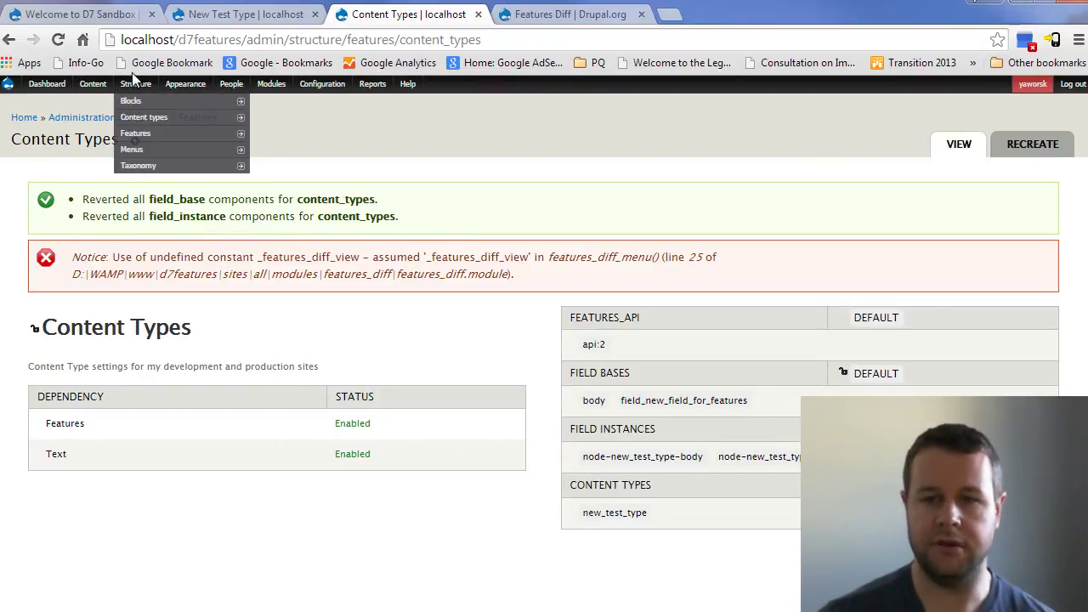
{"action": "left_click", "coordinate": [144, 114]}
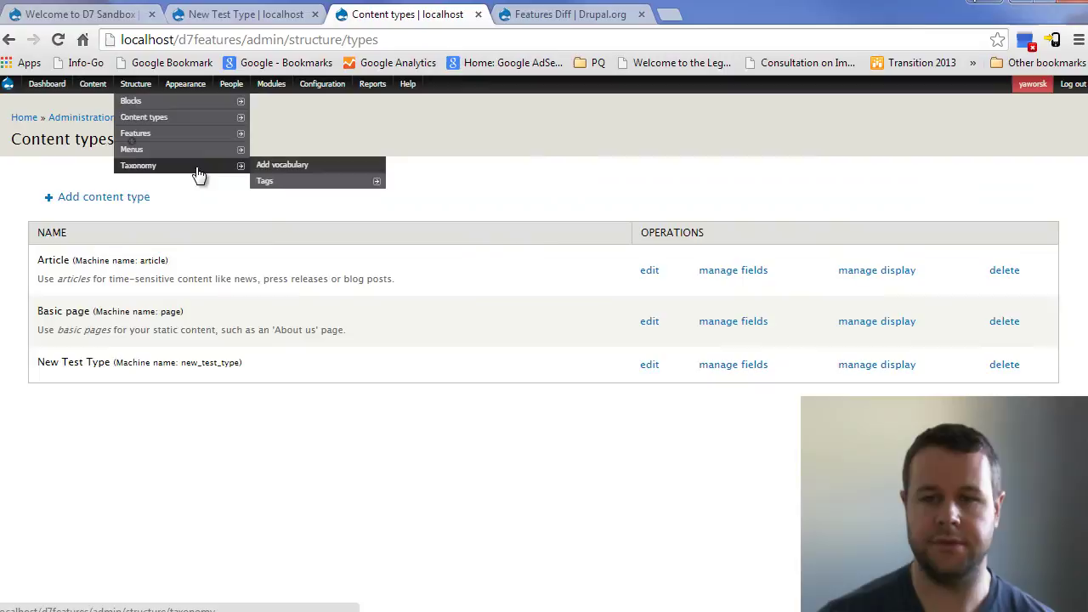
{"action": "mouse_move", "coordinate": [204, 119]}
{"action": "mouse_move", "coordinate": [306, 166]}
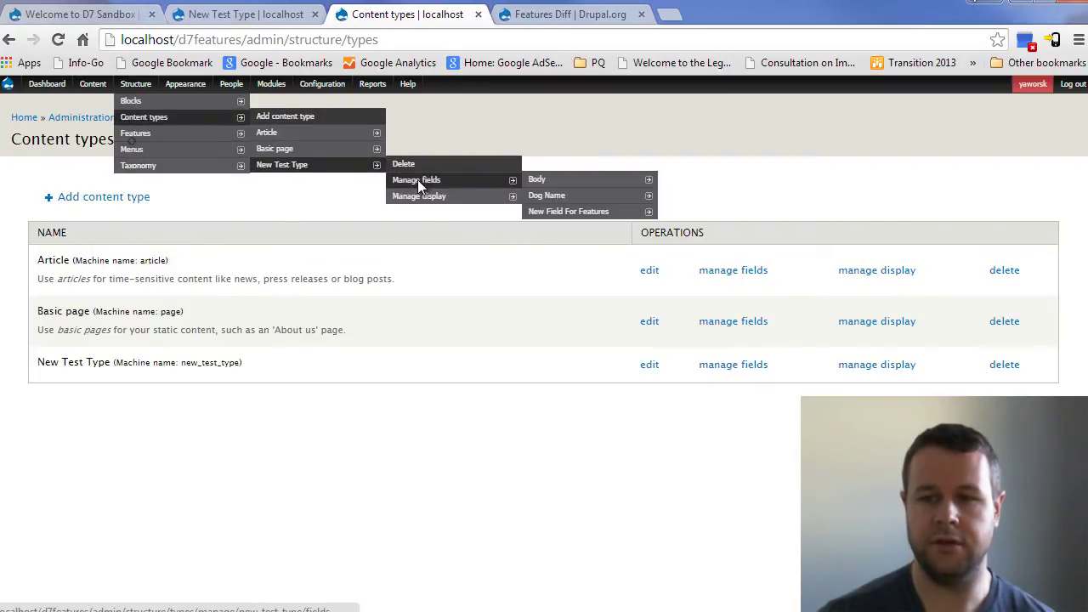
{"action": "left_click", "coordinate": [417, 179]}
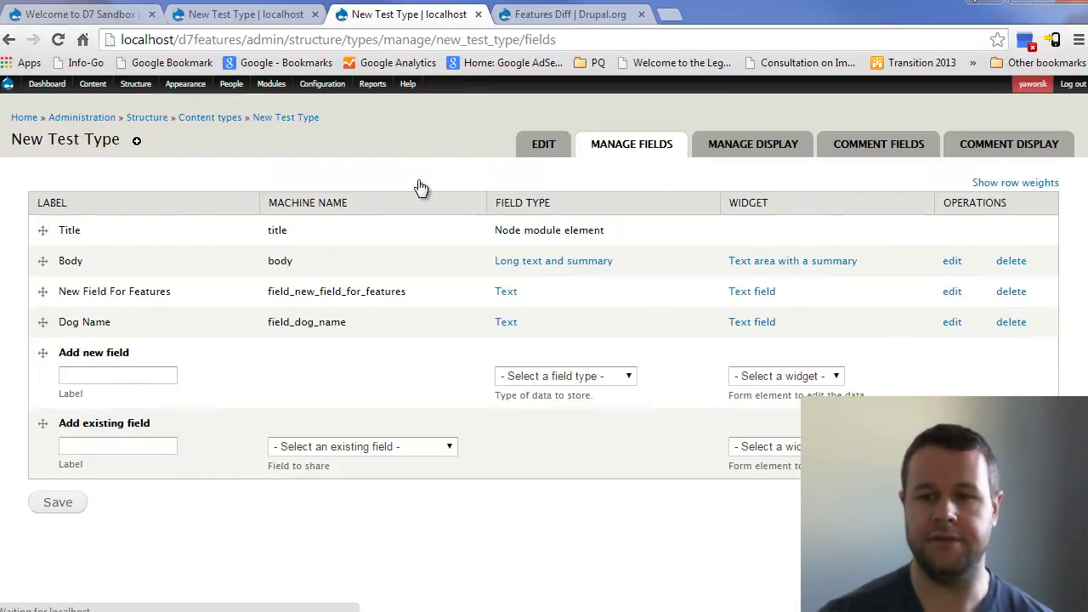
- Check New Field For Features' edit form shows Required unchecked, then return to the field list
{"action": "left_click", "coordinate": [949, 294]}
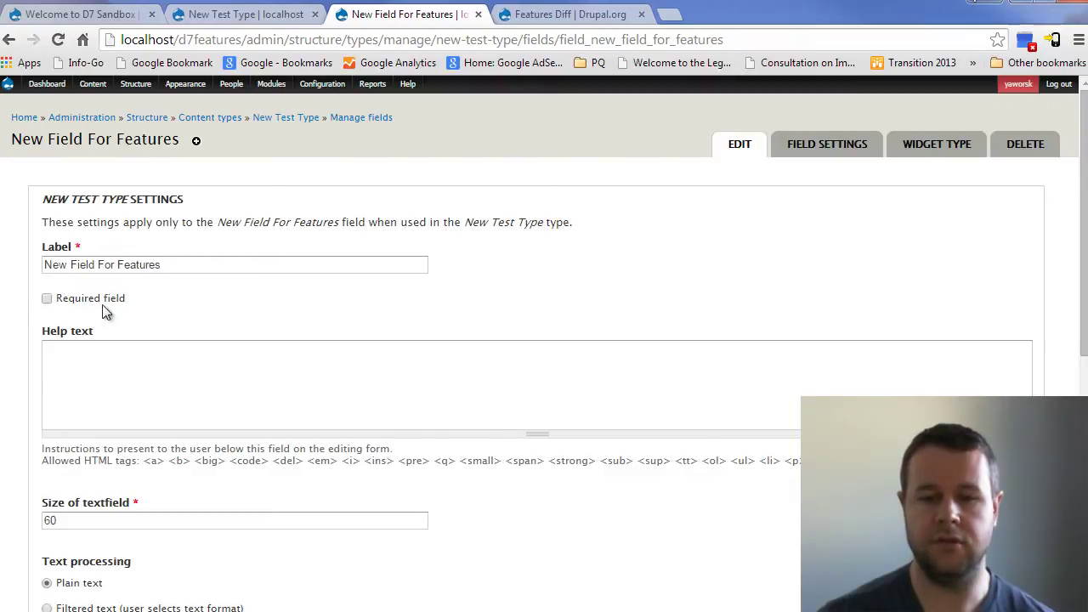
{"action": "scroll", "coordinate": [180, 355], "scroll_direction": "down", "scroll_amount": 6}
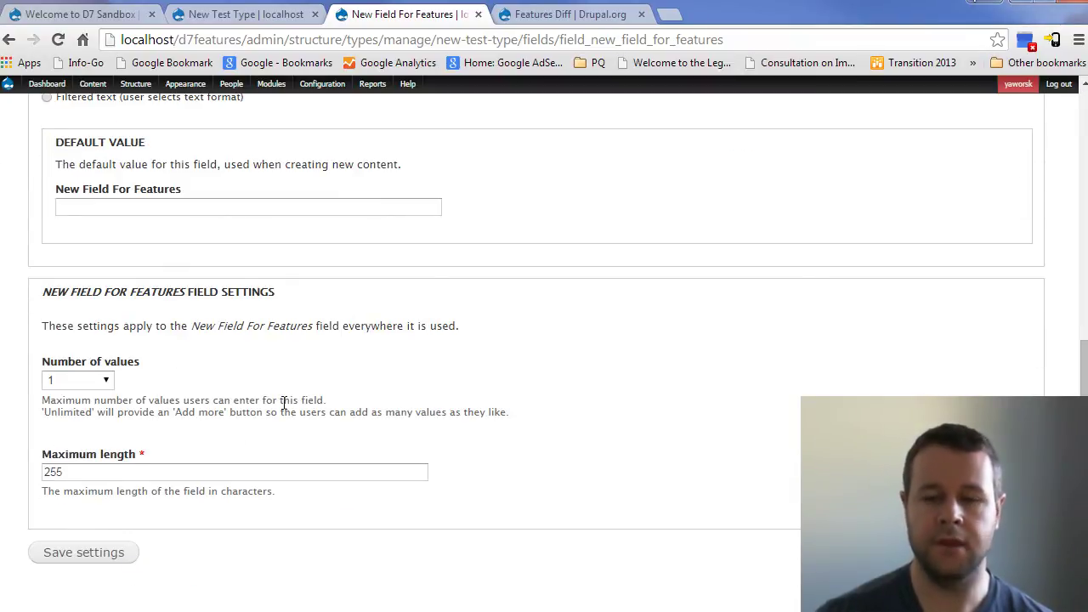
{"action": "scroll", "coordinate": [465, 457], "scroll_direction": "up", "scroll_amount": 6}
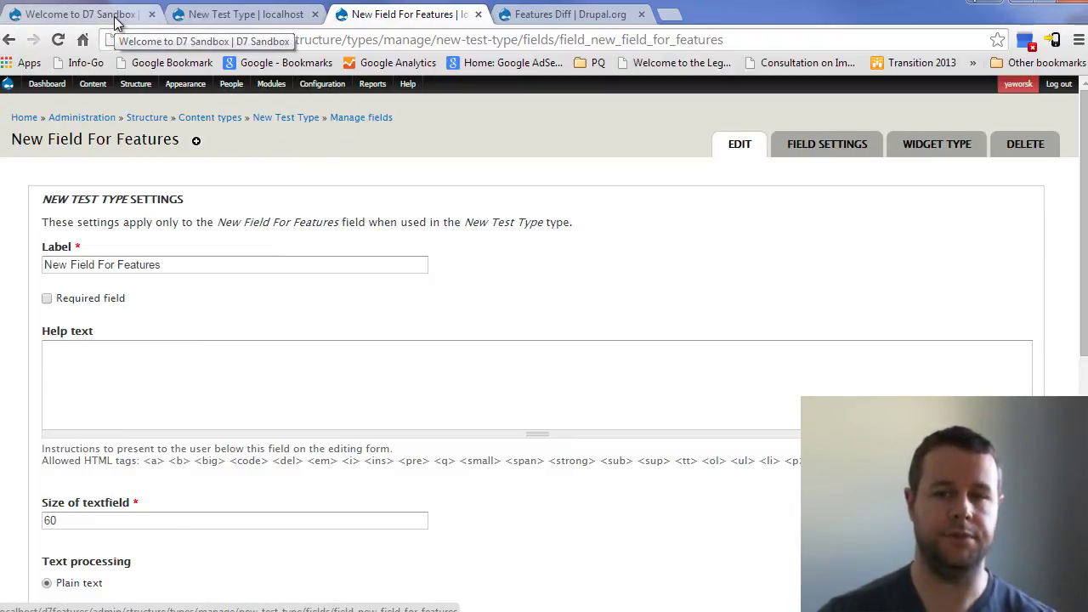
{"action": "mouse_move", "coordinate": [133, 98]}
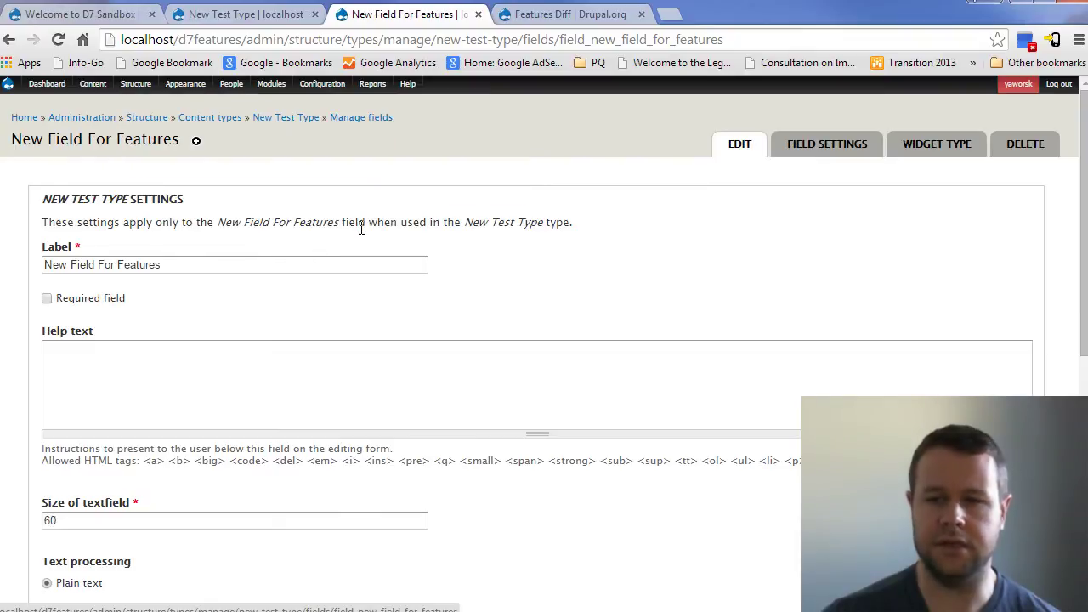
{"action": "key", "text": "alt+Left"}
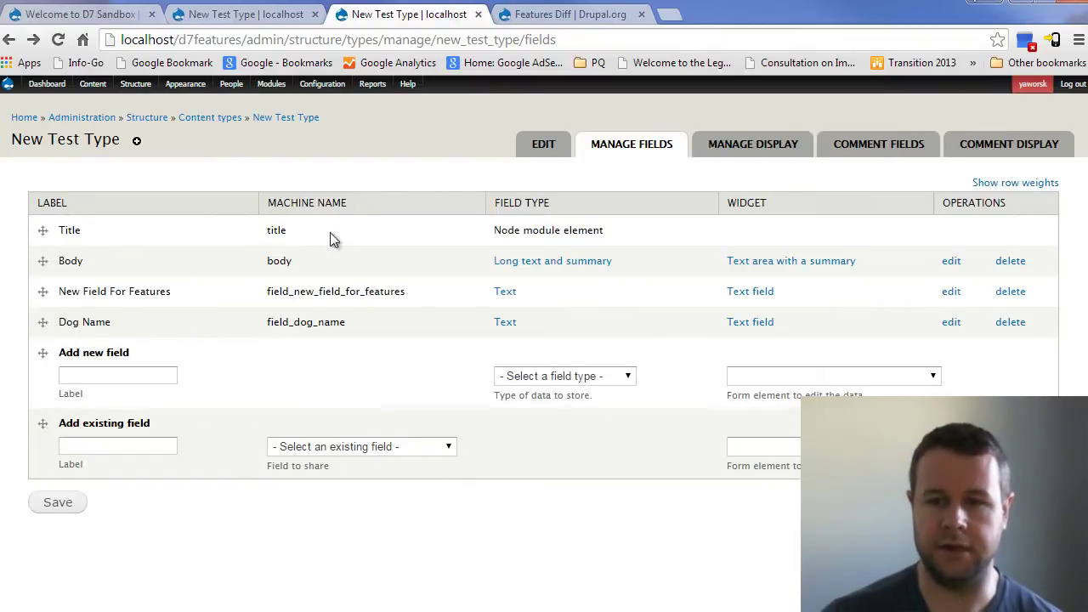
{"action": "left_click", "coordinate": [255, 15]}
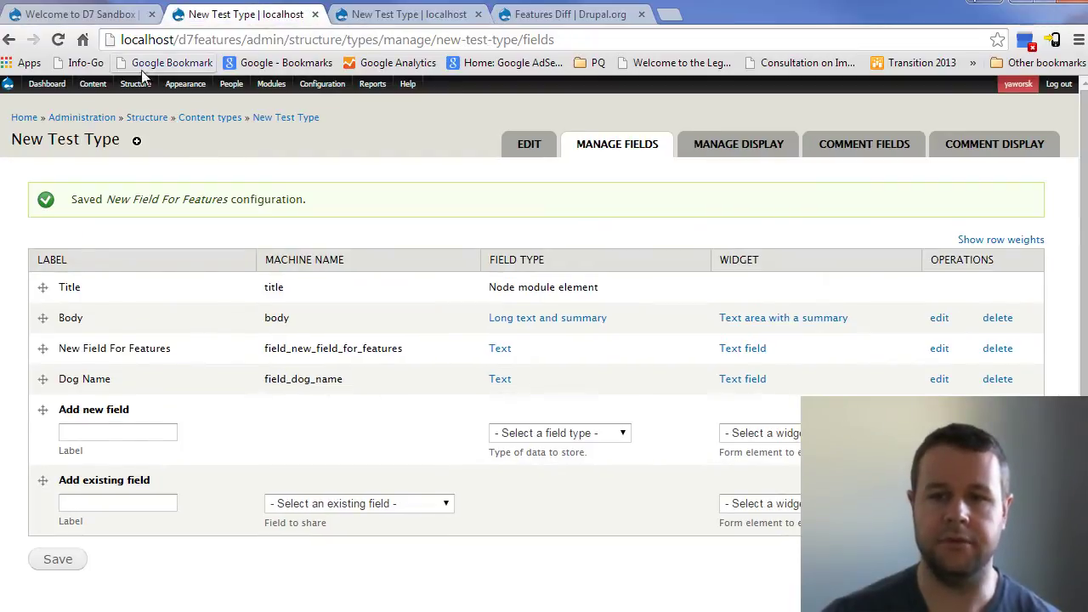
- From Structure > Features, open the Content Types feature's Recreate form, with field_dog_name auto-included
{"action": "left_click", "coordinate": [176, 136]}
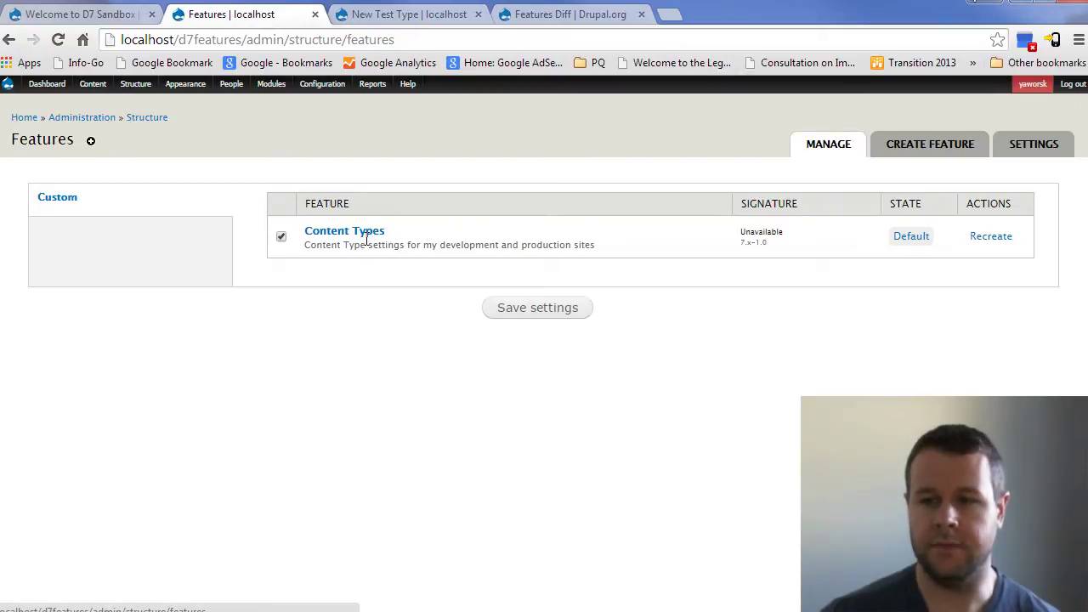
{"action": "left_click", "coordinate": [371, 235]}
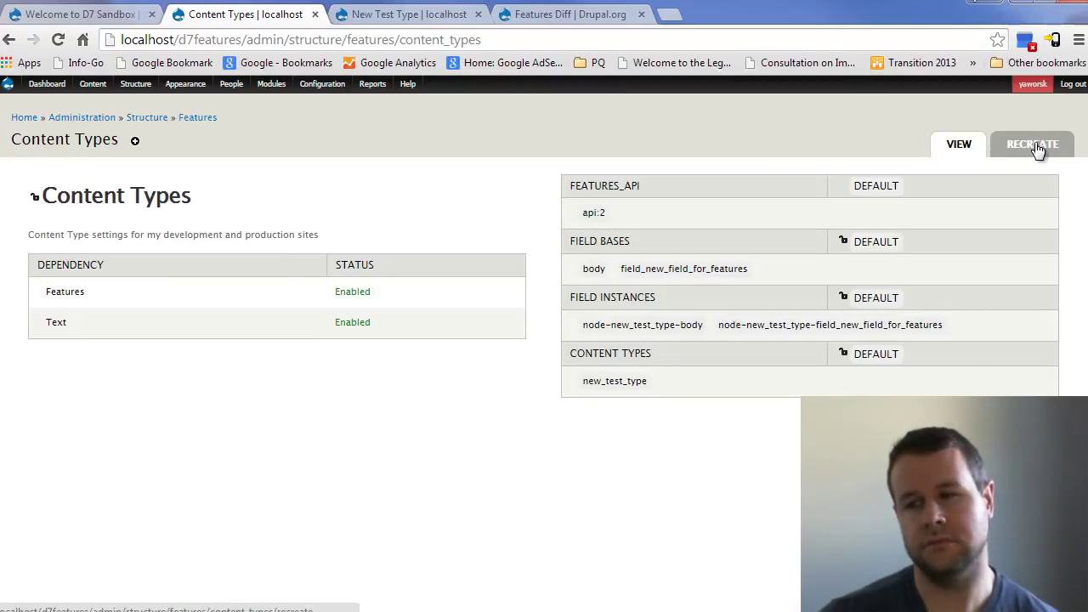
{"action": "key", "text": "alt+Left"}
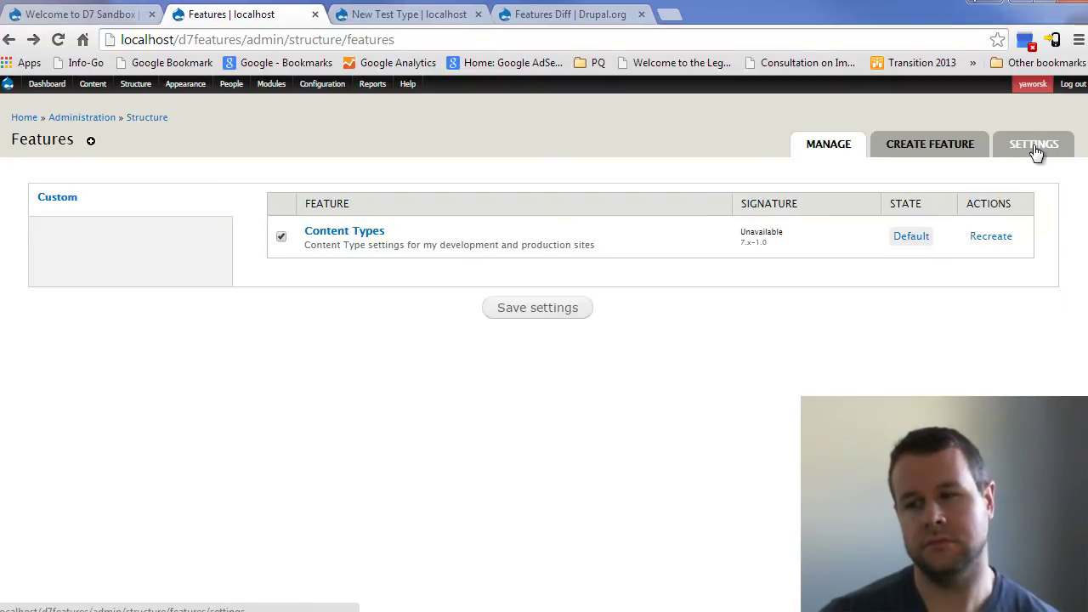
{"action": "left_click", "coordinate": [991, 236]}
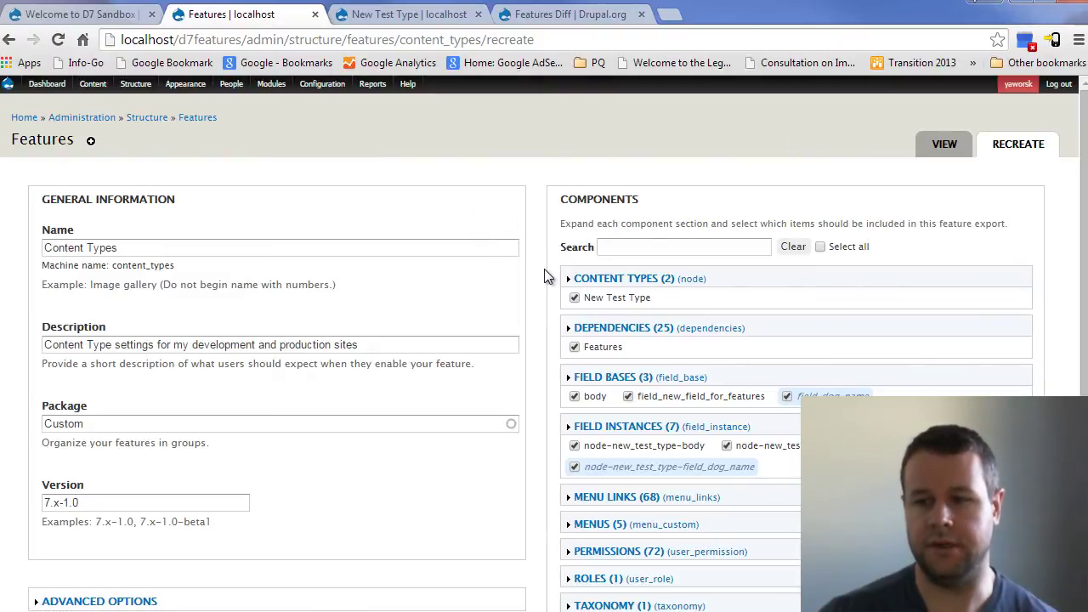
- Change the Content Types feature's version to 7.x-1.1
{"action": "scroll", "coordinate": [544, 269], "scroll_direction": "down", "scroll_amount": 1}
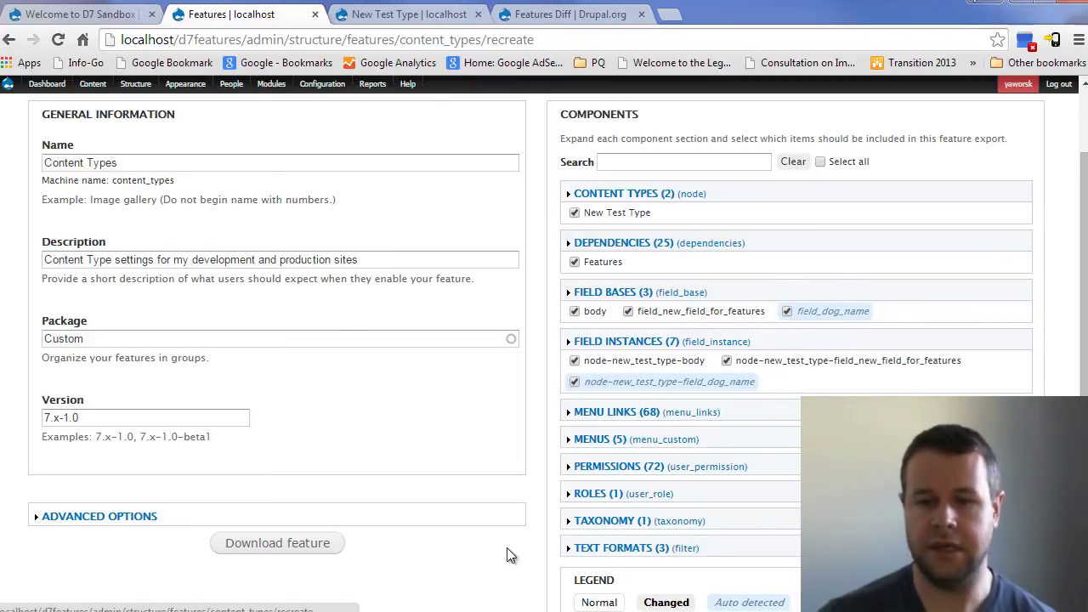
{"action": "left_click", "coordinate": [98, 420]}
{"action": "scroll", "coordinate": [263, 401], "scroll_direction": "up", "scroll_amount": 1}
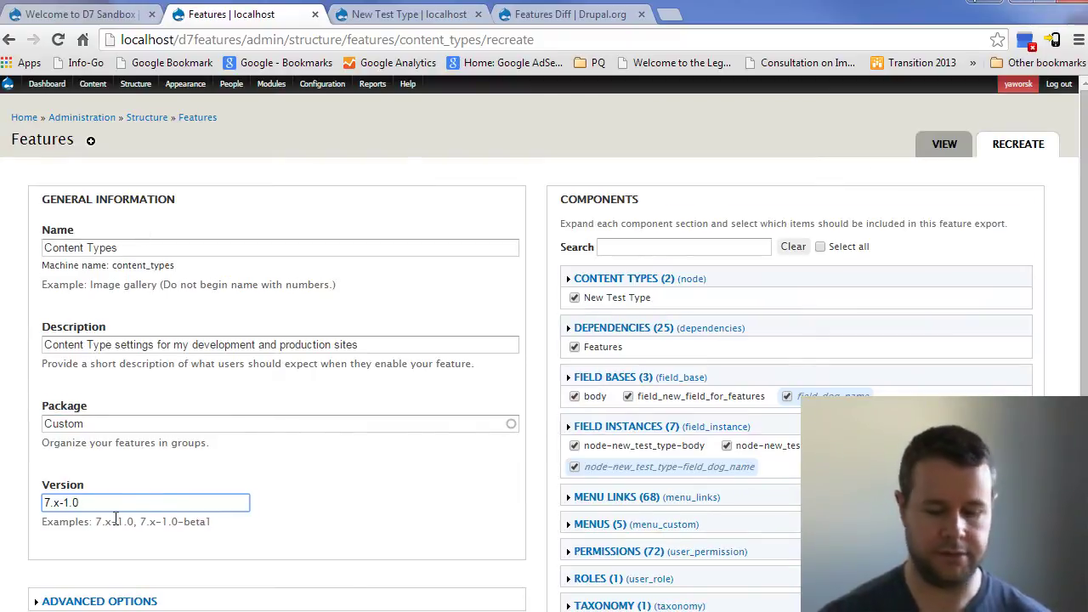
{"action": "key", "text": "BackSpace"}
{"action": "type", "text": "1"}
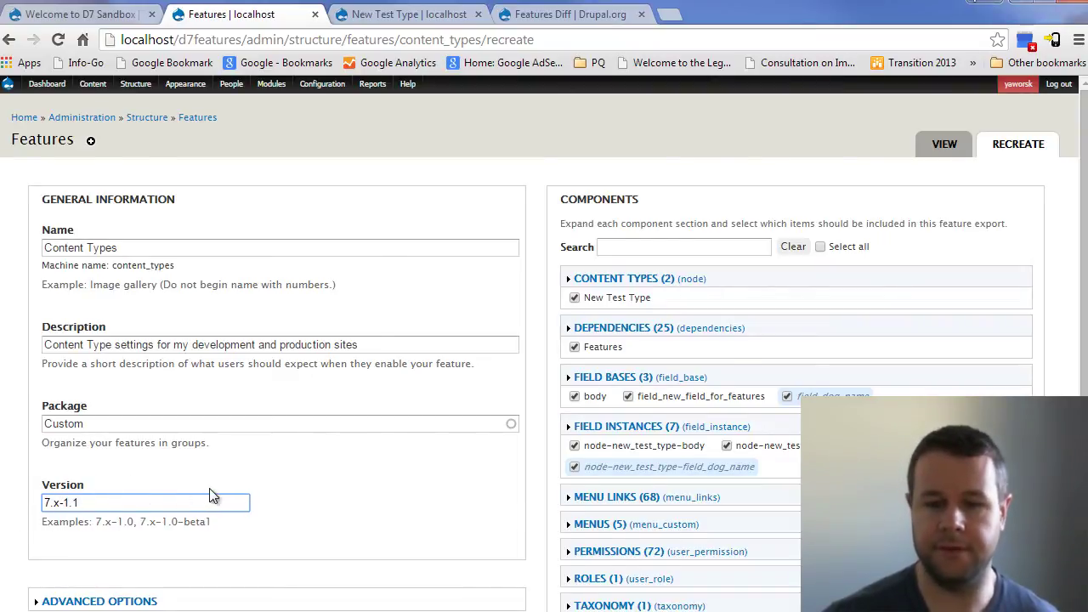
- Under Advanced Options, generate the feature module into sites/all/modules/custom/content_types
{"action": "scroll", "coordinate": [213, 496], "scroll_direction": "down", "scroll_amount": 2}
{"action": "left_click", "coordinate": [143, 445]}
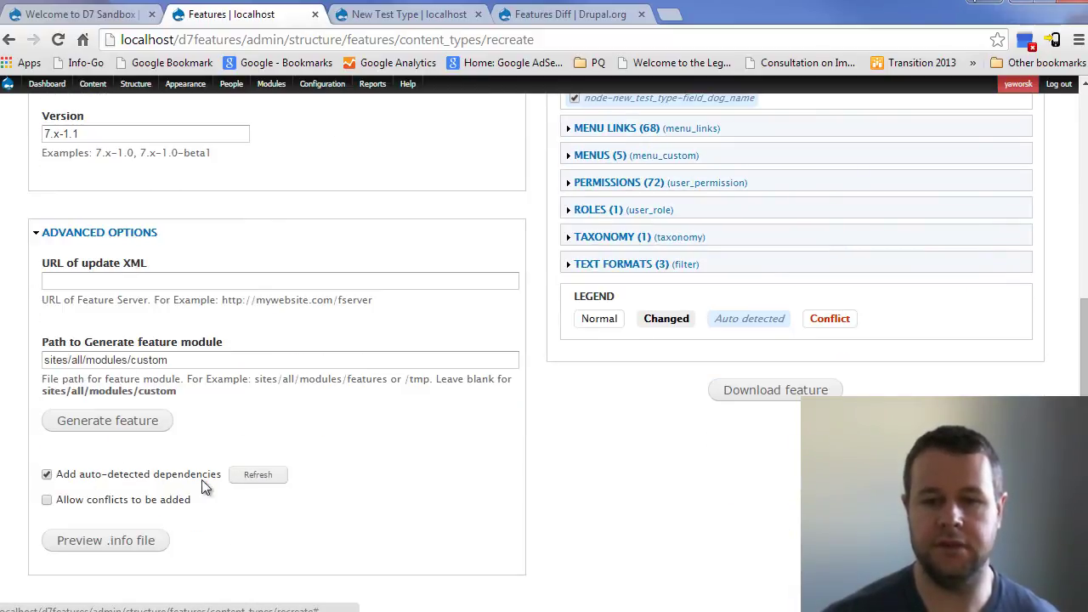
{"action": "scroll", "coordinate": [694, 283], "scroll_direction": "up", "scroll_amount": 2}
{"action": "scroll", "coordinate": [693, 283], "scroll_direction": "down", "scroll_amount": 2}
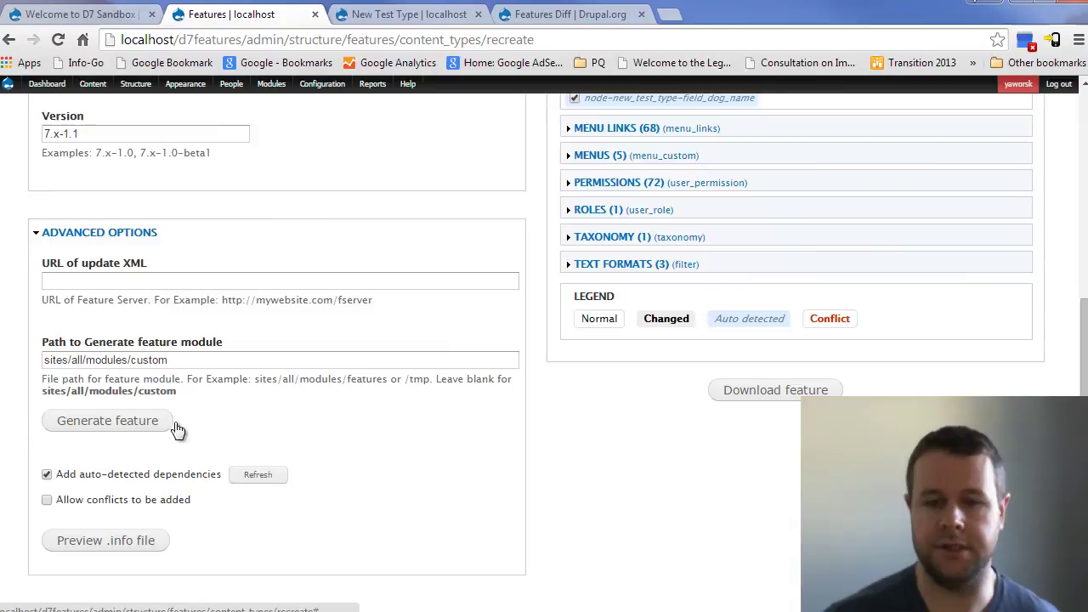
{"action": "left_click", "coordinate": [123, 422]}
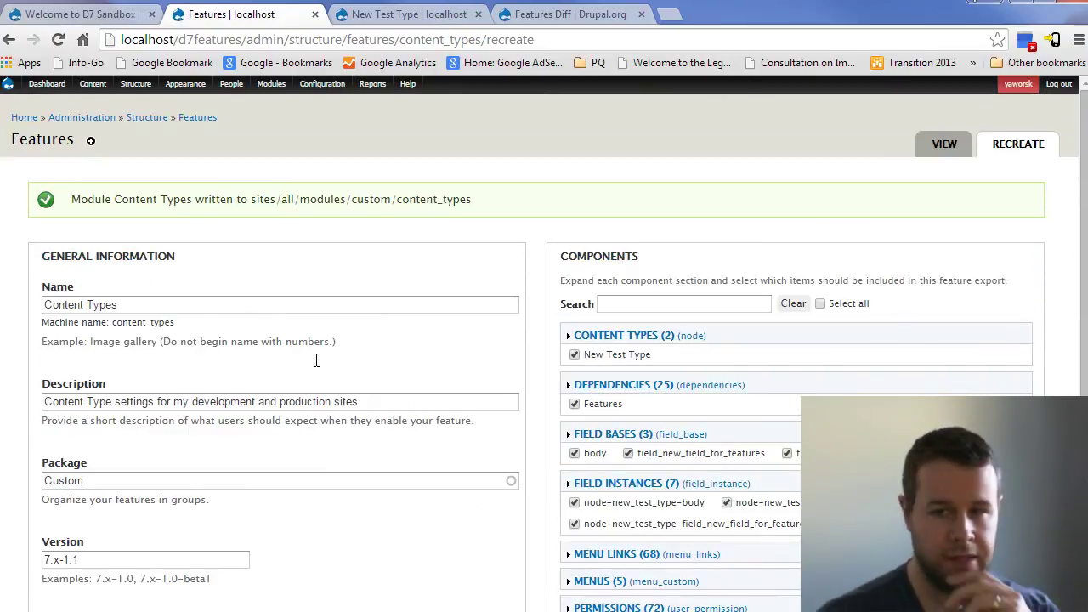
- In Cygwin Terminal, move into sites/all/modules/custom/content_types and list its files
{"action": "key", "text": "alt+Tab"}
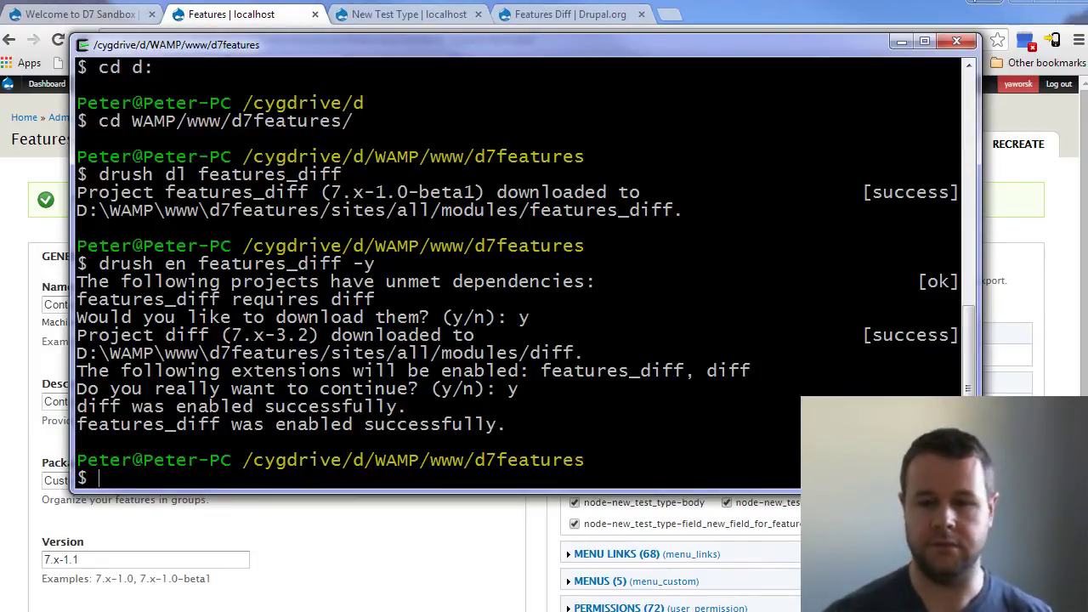
{"action": "type", "text": "cd sites/all/modules/custom/"}
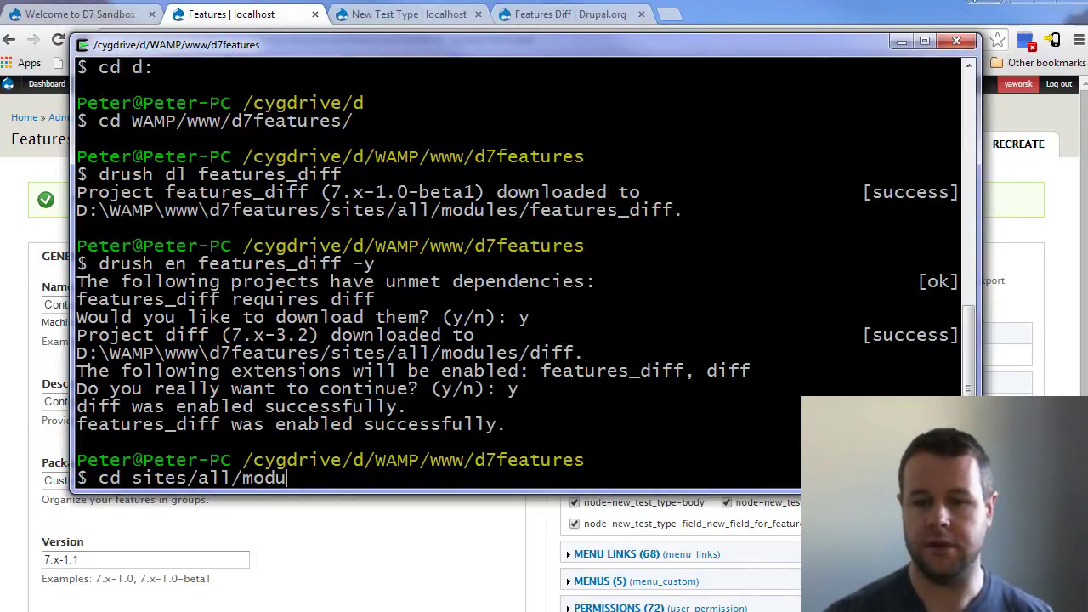
{"action": "key", "text": "Return"}
{"action": "type", "text": "ls"}
{"action": "key", "text": "Return"}
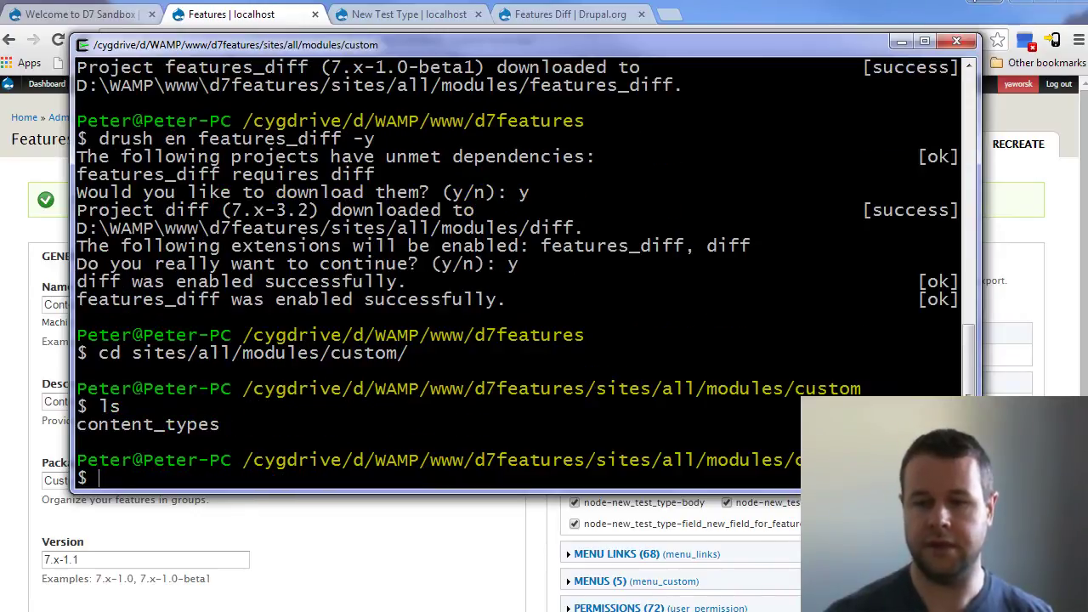
{"action": "type", "text": "cd co"}
{"action": "key", "text": "Tab"}
{"action": "key", "text": "Return"}
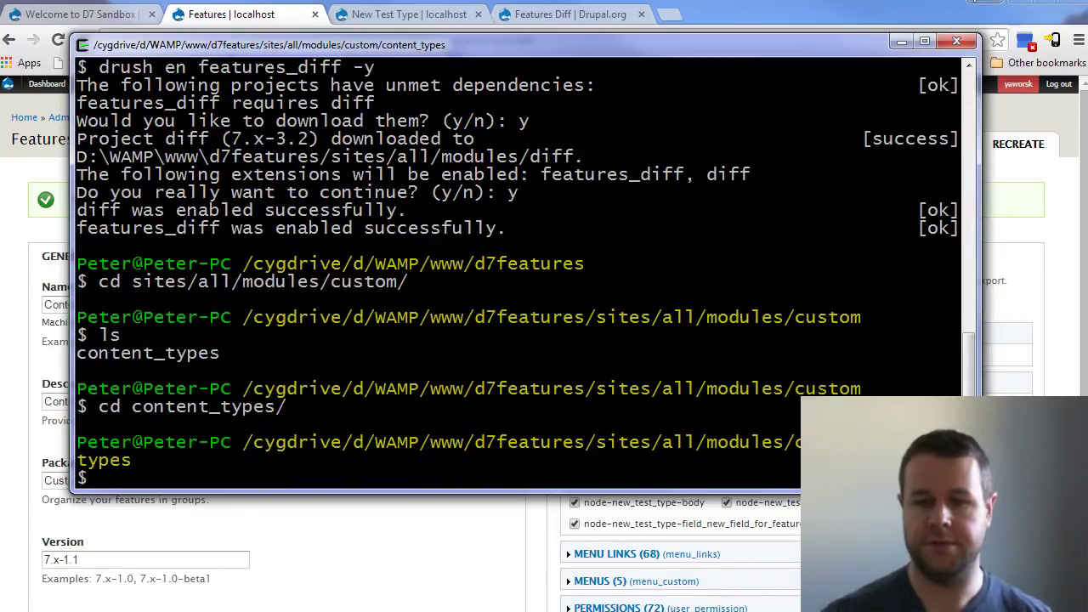
{"action": "type", "text": "ls"}
{"action": "key", "text": "Return"}
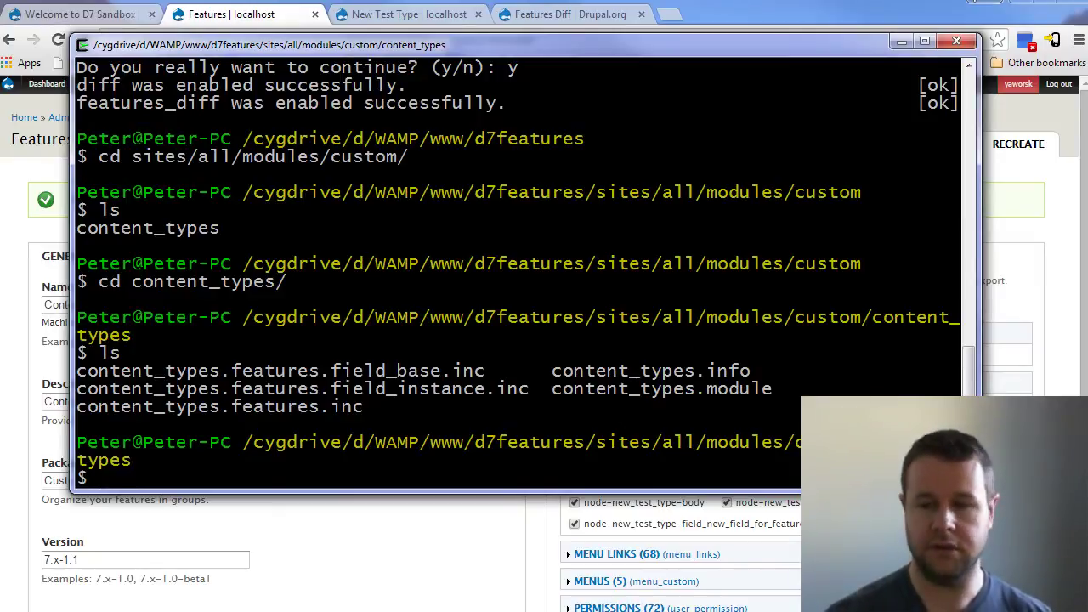
- Open content_types.info in vim, check version 7.x-1.1 and the field_dog_name entry, then quit
{"action": "type", "text": "vim cont"}
{"action": "key", "text": "Tab"}
{"action": "type", "text": "info"}
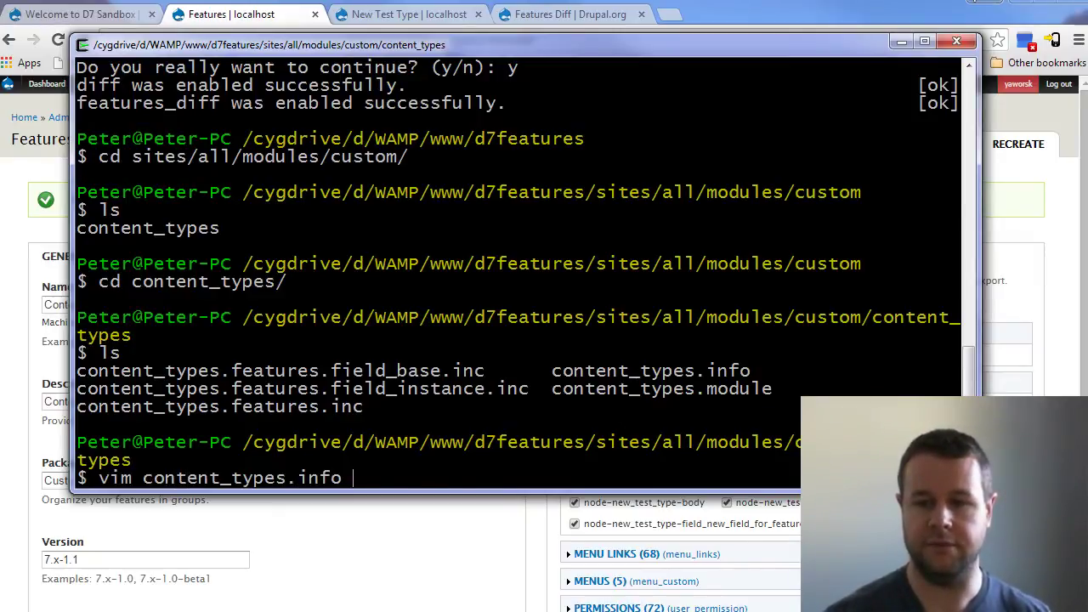
{"action": "key", "text": "Return"}
{"action": "key", "text": "Return"}
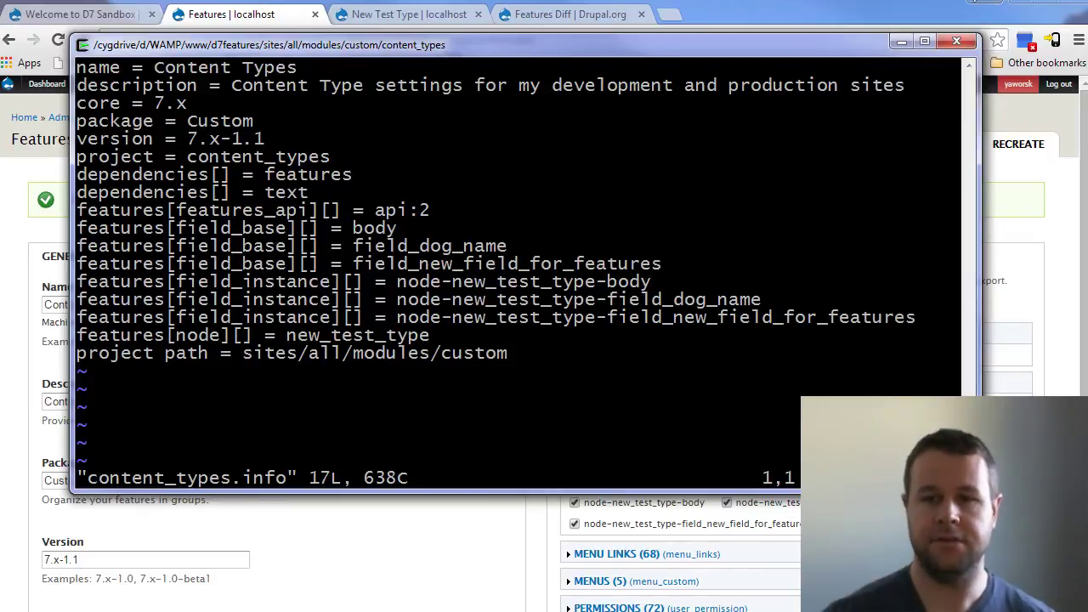
{"action": "key", "text": "j"}
{"action": "key", "text": "j"}
{"action": "key", "text": "j"}
{"action": "key", "text": "j"}
{"action": "key", "text": "End"}
{"action": "key", "text": "v"}
{"action": "key", "text": "Left"}
{"action": "key", "text": "Left"}
{"action": "key", "text": "Left"}
{"action": "key", "text": "Left"}
{"action": "key", "text": "Left"}
{"action": "key", "text": "Left"}
{"action": "key", "text": "Left"}
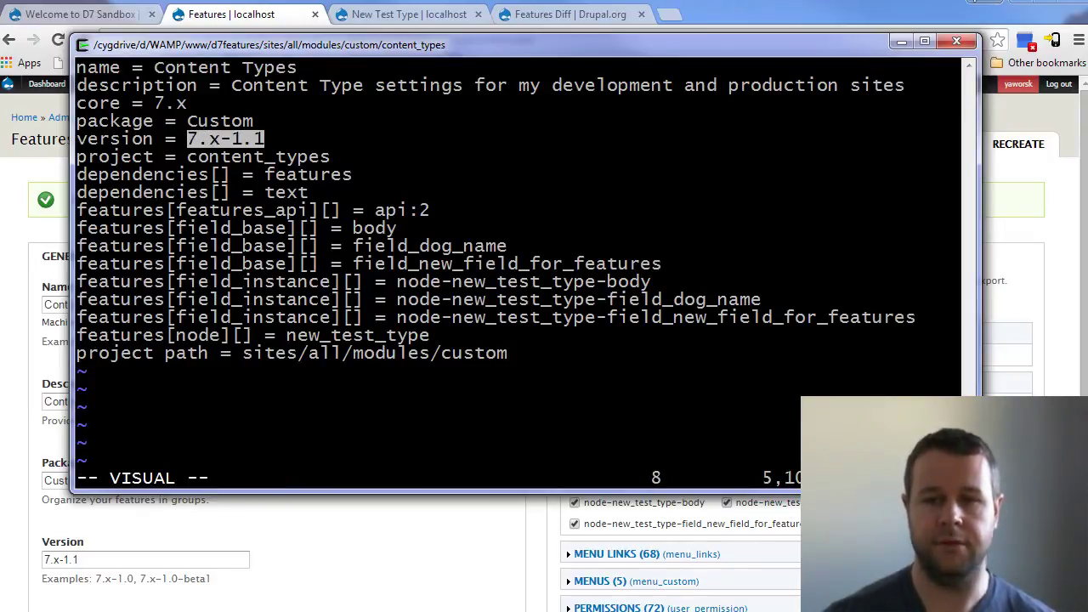
{"action": "left_click", "coordinate": [384, 299]}
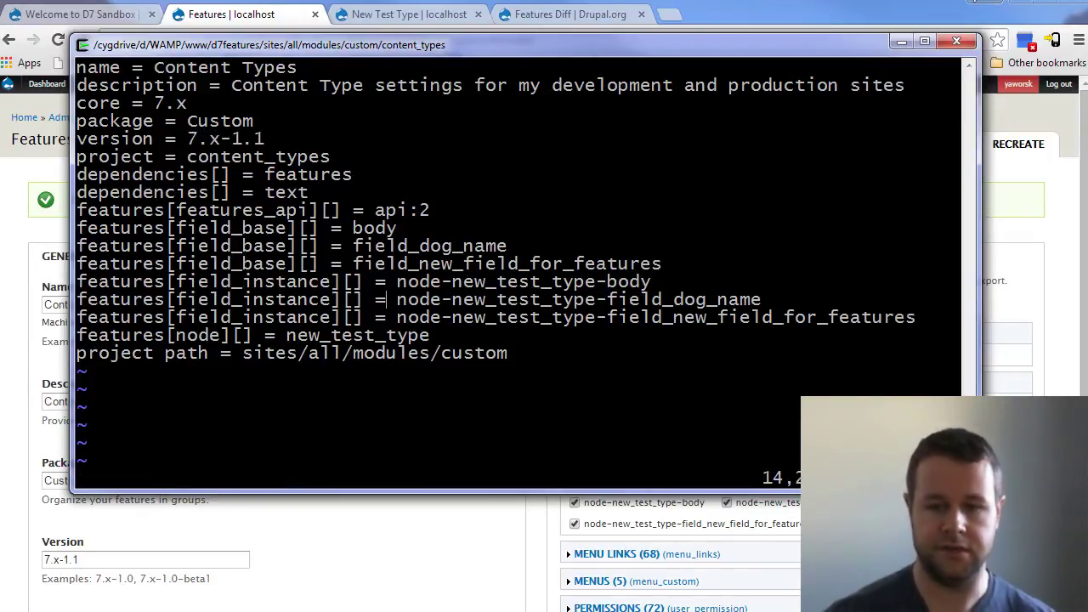
{"action": "type", "text": ":q"}
{"action": "key", "text": "Return"}
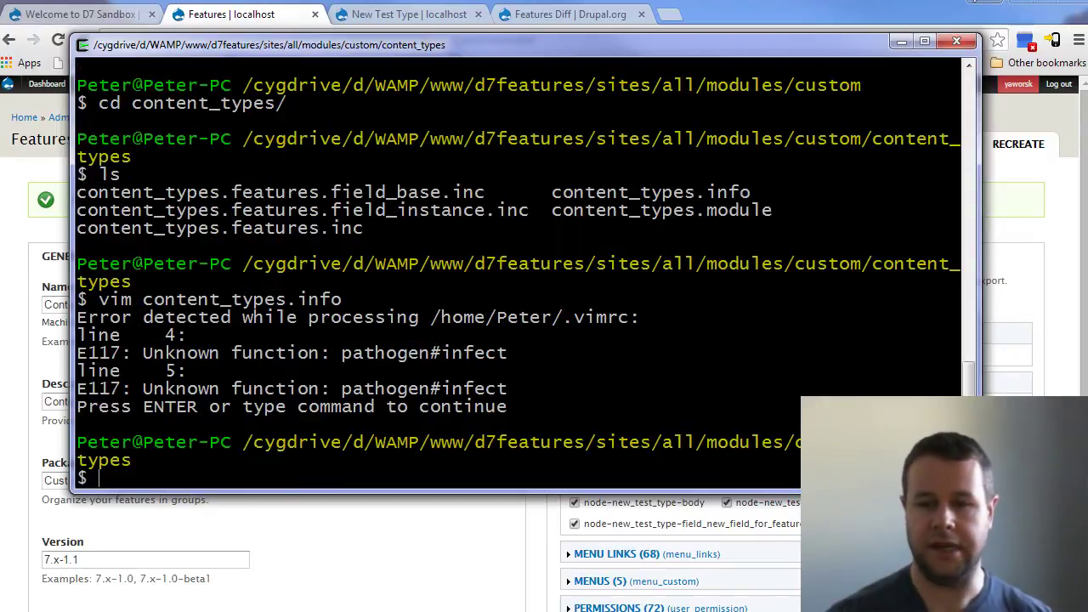
- Move up to the custom modules folder and list its contents
{"action": "type", "text": "cd .."}
{"action": "key", "text": "Return"}
{"action": "type", "text": "ls"}
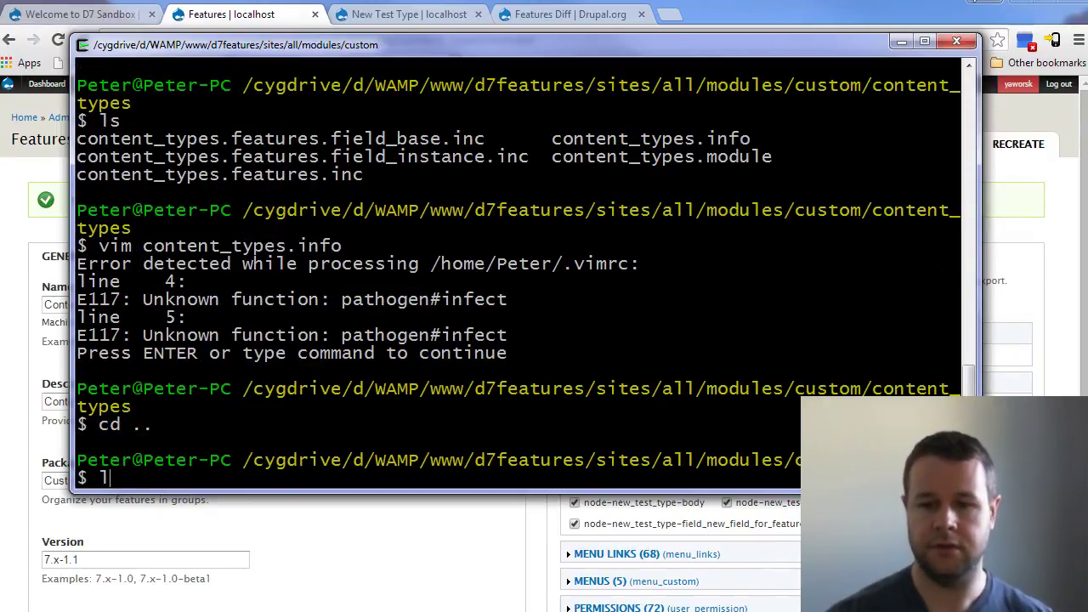
{"action": "key", "text": "Return"}
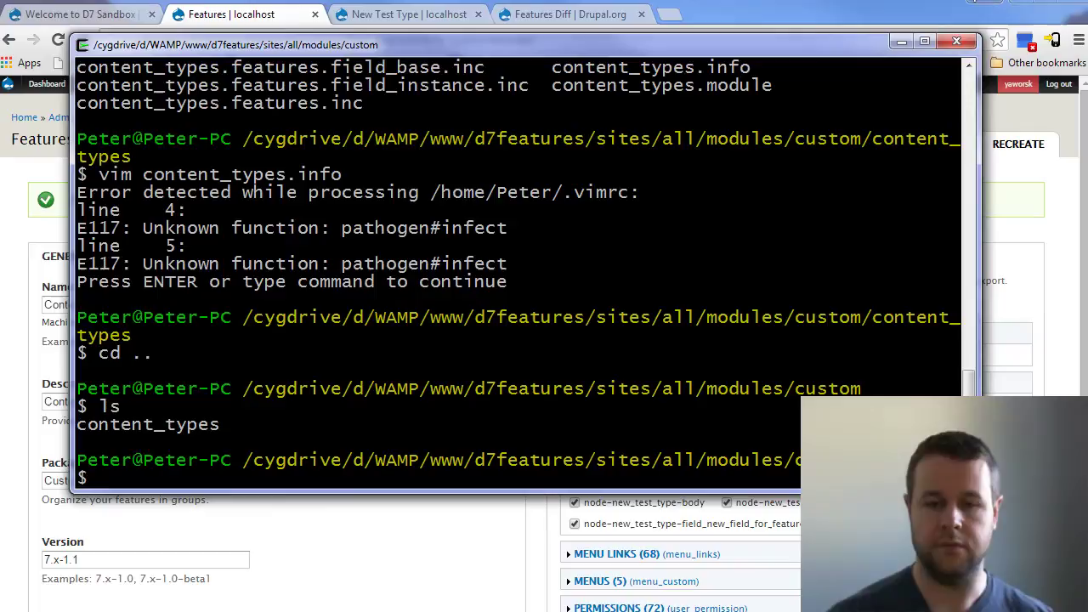
- Copy content_types/* into ../../../../../d7sandbox/sites/all/modules/custom/content_types/
{"action": "type", "text": "cp co"}
{"action": "key", "text": "Tab"}
{"action": "type", "text": "*"}
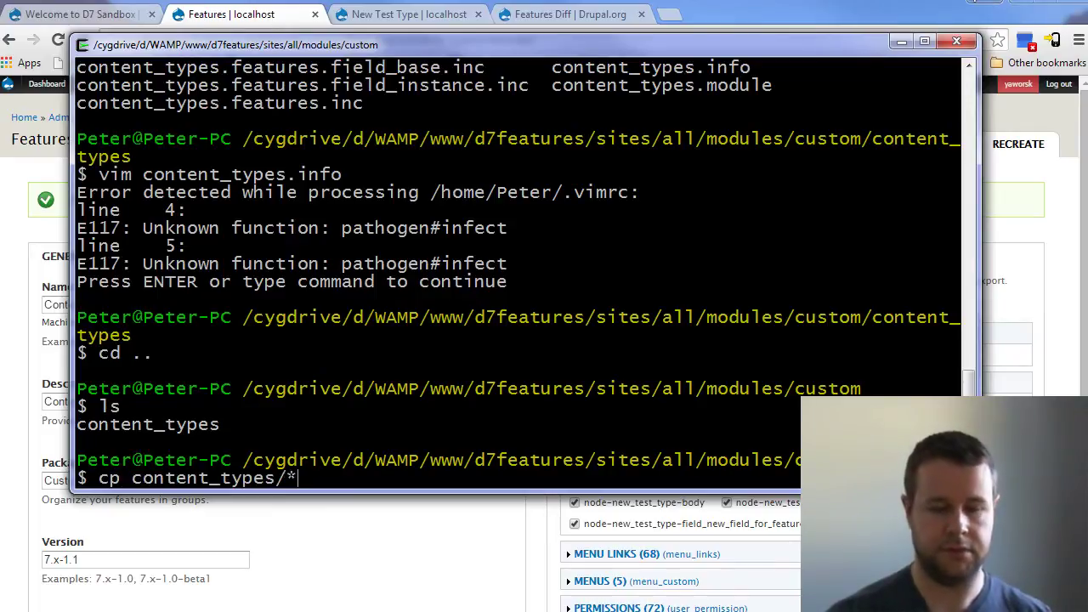
{"action": "left_click", "coordinate": [210, 479]}
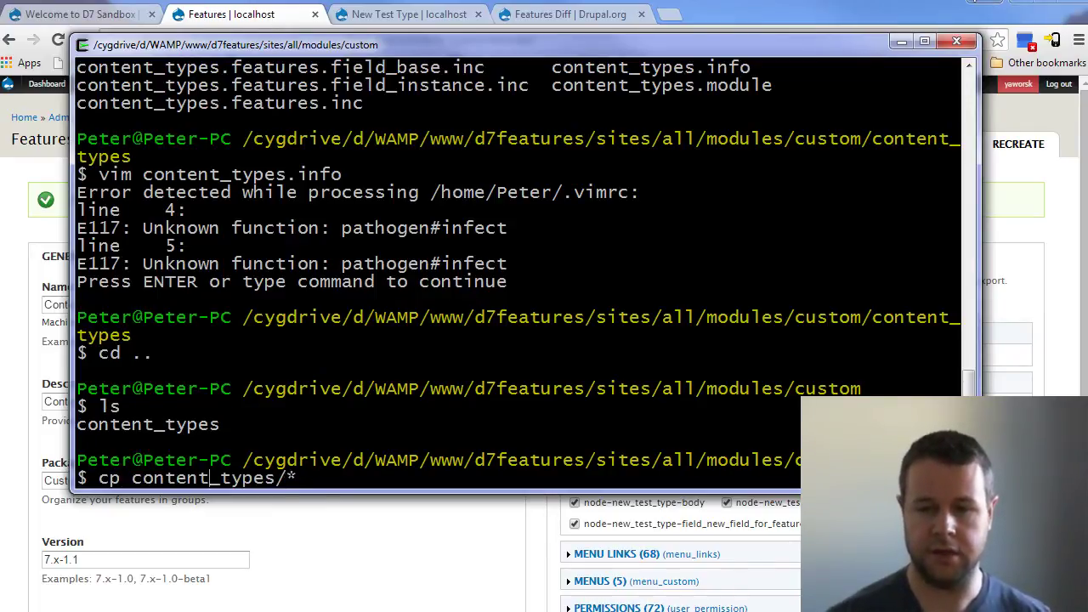
{"action": "type", "text": "../"}
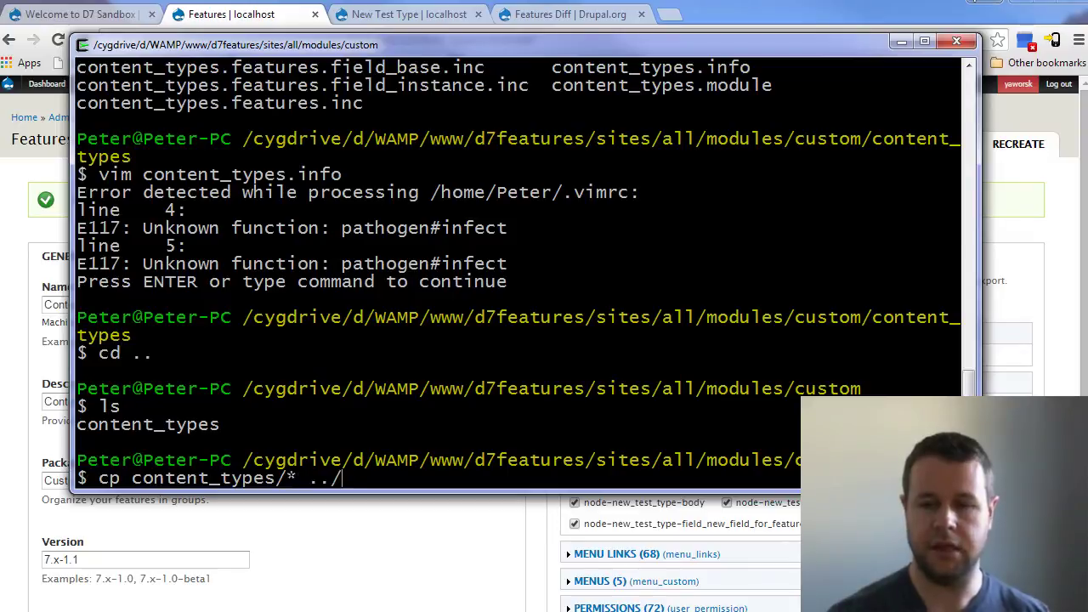
{"action": "type", "text": "../../../"}
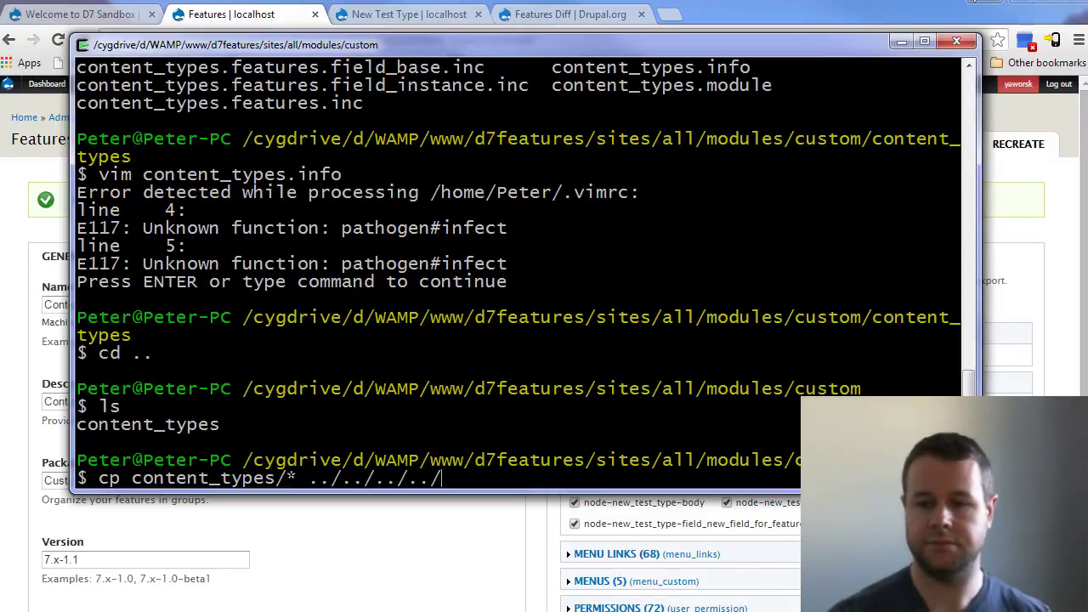
{"action": "key", "text": "Tab"}
{"action": "key", "text": "Tab"}
{"action": "type", "text": "../"}
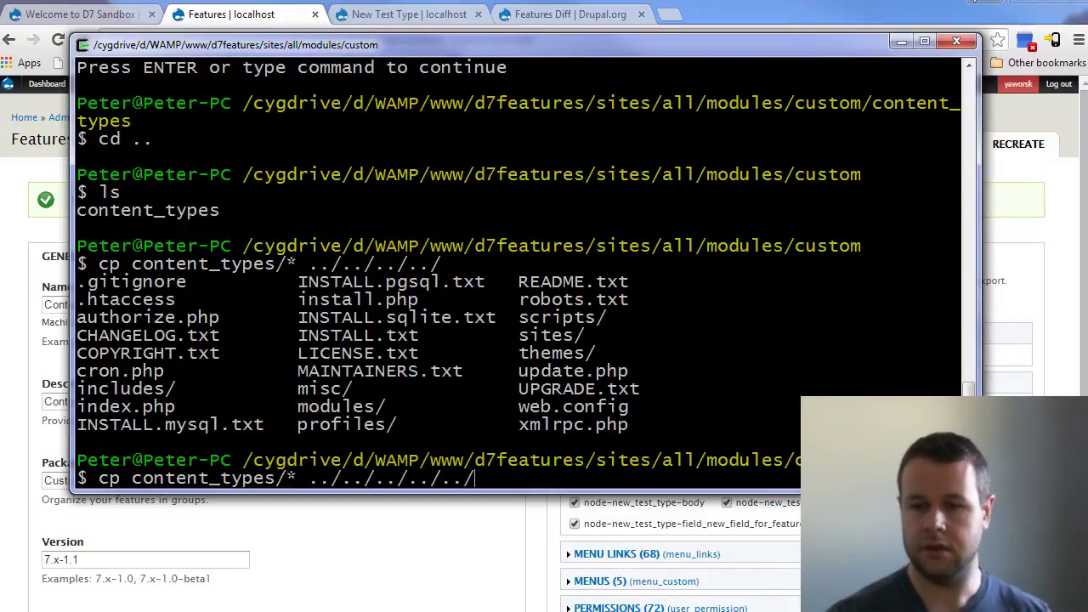
{"action": "type", "text": "d7s"}
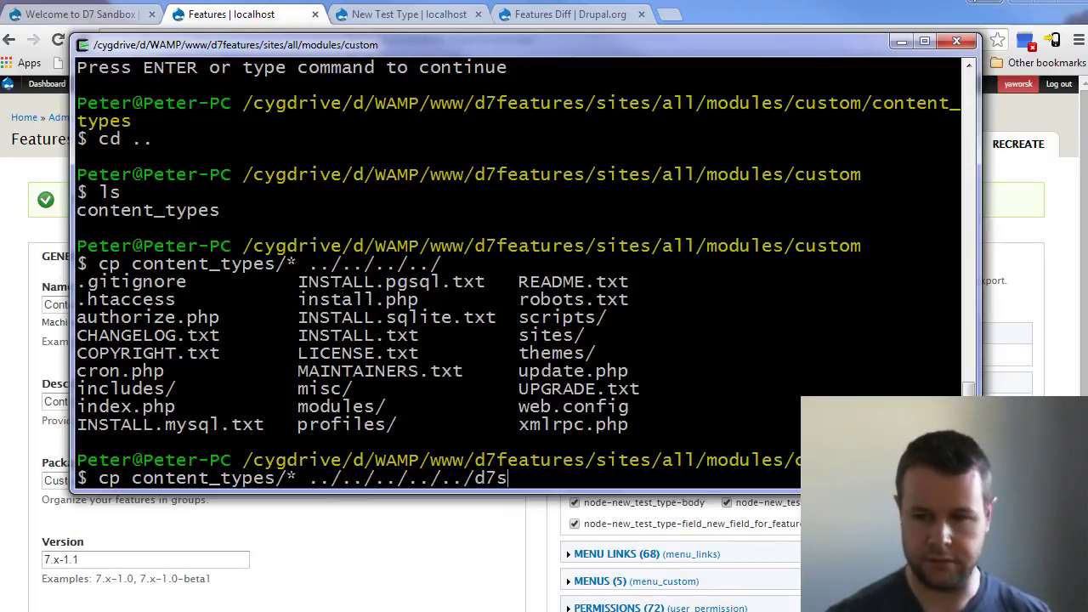
{"action": "key", "text": "Tab"}
{"action": "type", "text": "sites/"}
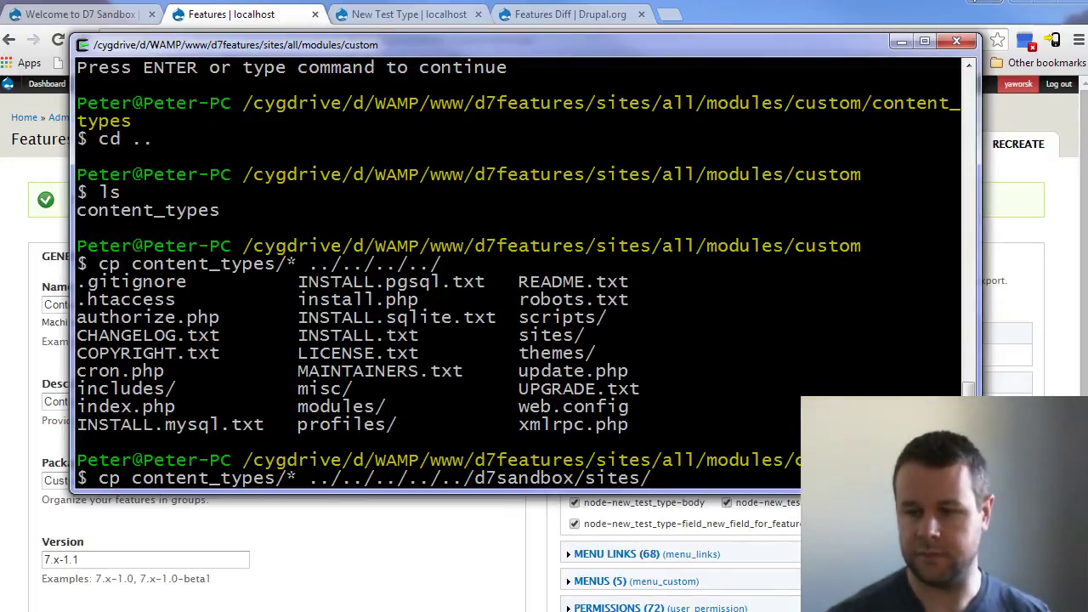
{"action": "type", "text": "al"}
{"action": "key", "text": "Tab"}
{"action": "type", "text": "mod"}
{"action": "key", "text": "Tab"}
{"action": "type", "text": "cu"}
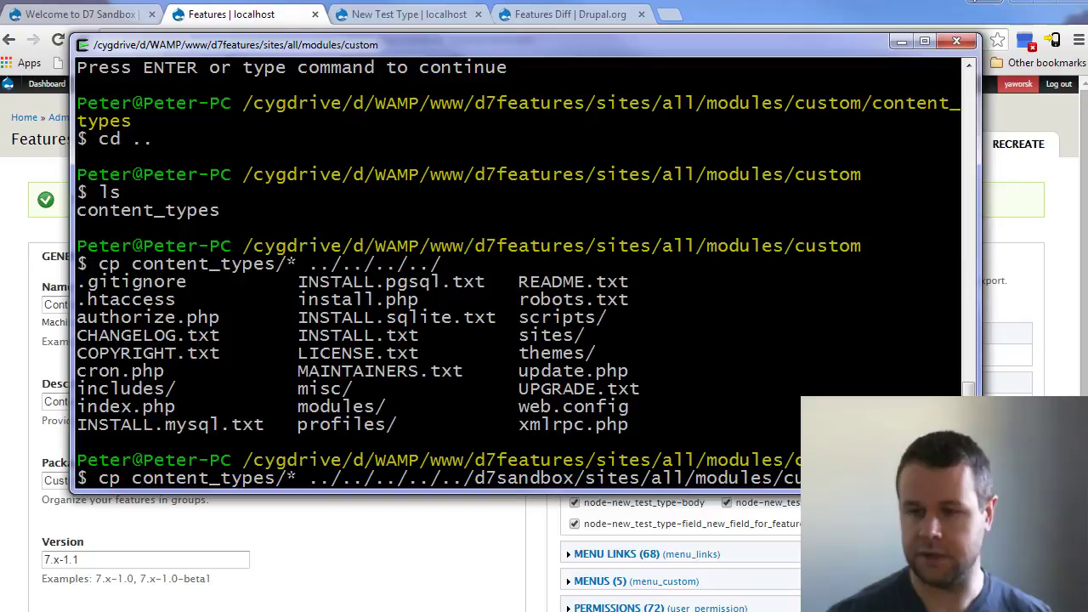
{"action": "key", "text": "Tab"}
{"action": "key", "text": "Tab"}
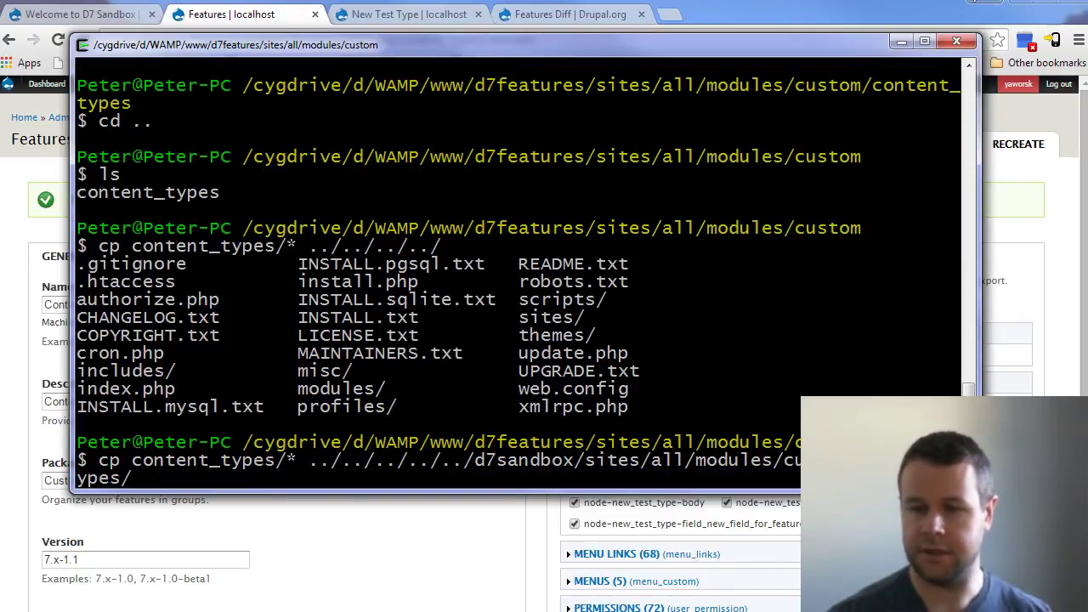
{"action": "key", "text": "Return"}
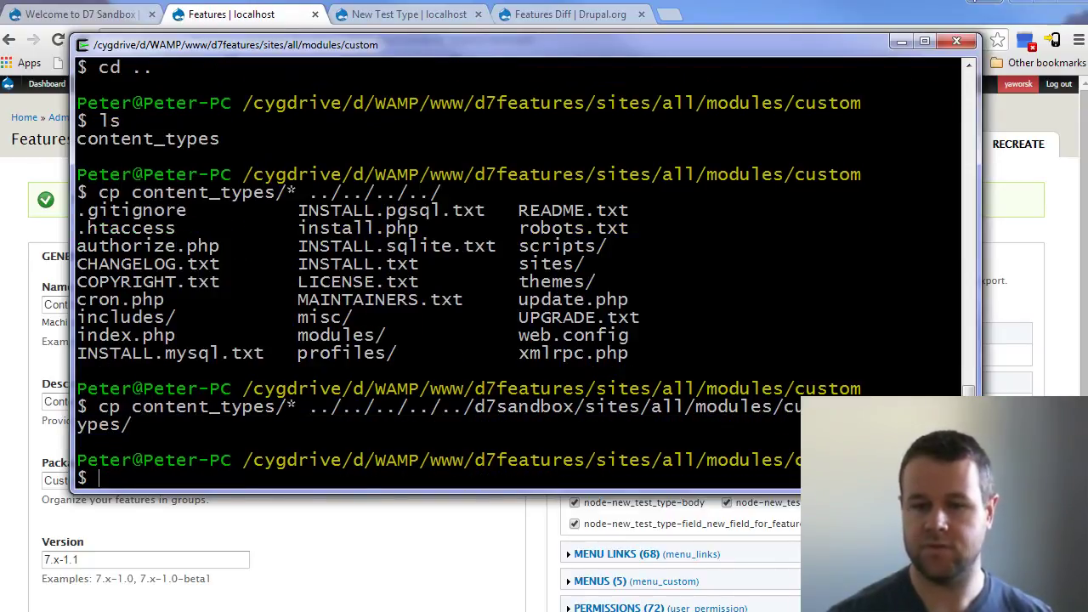
- On the reloaded D7 Sandbox site, open the Features page
{"action": "key", "text": "alt+Tab"}
{"action": "left_click", "coordinate": [81, 13]}
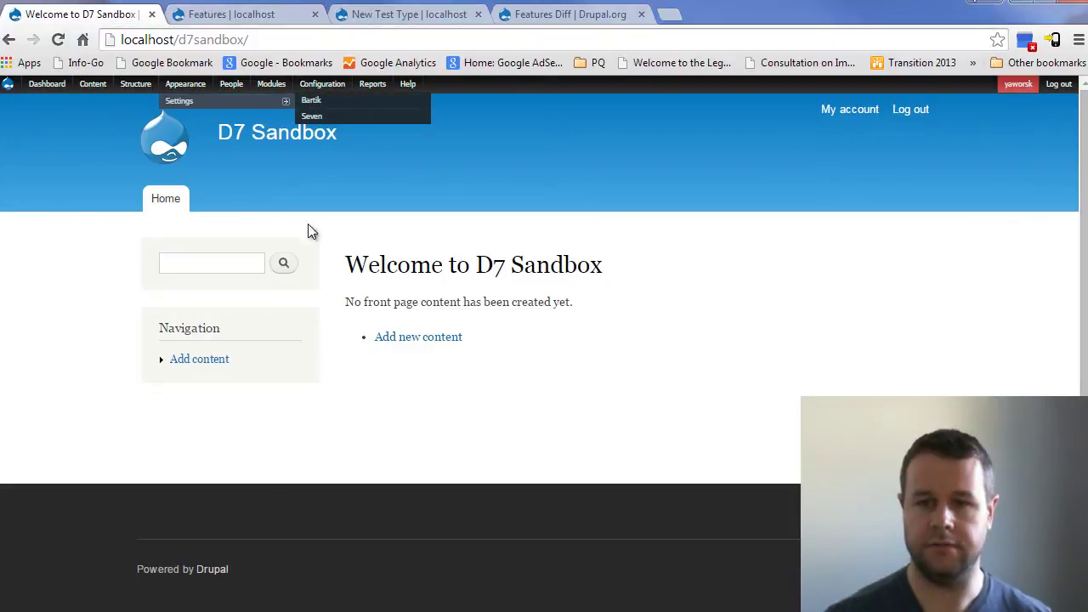
{"action": "key", "text": "F5"}
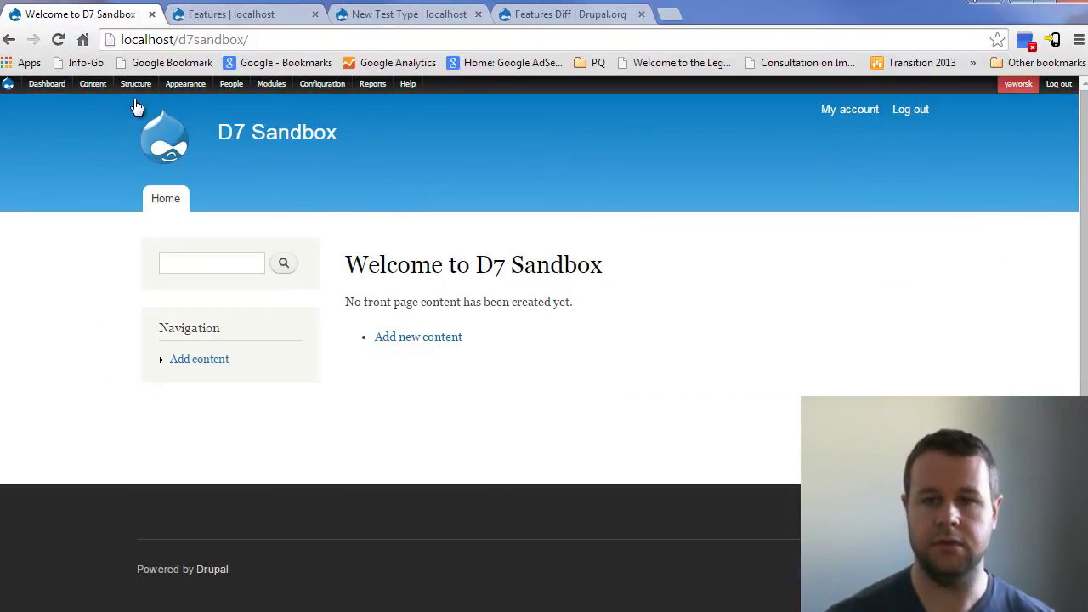
{"action": "mouse_move", "coordinate": [135, 84]}
{"action": "left_click", "coordinate": [227, 135]}
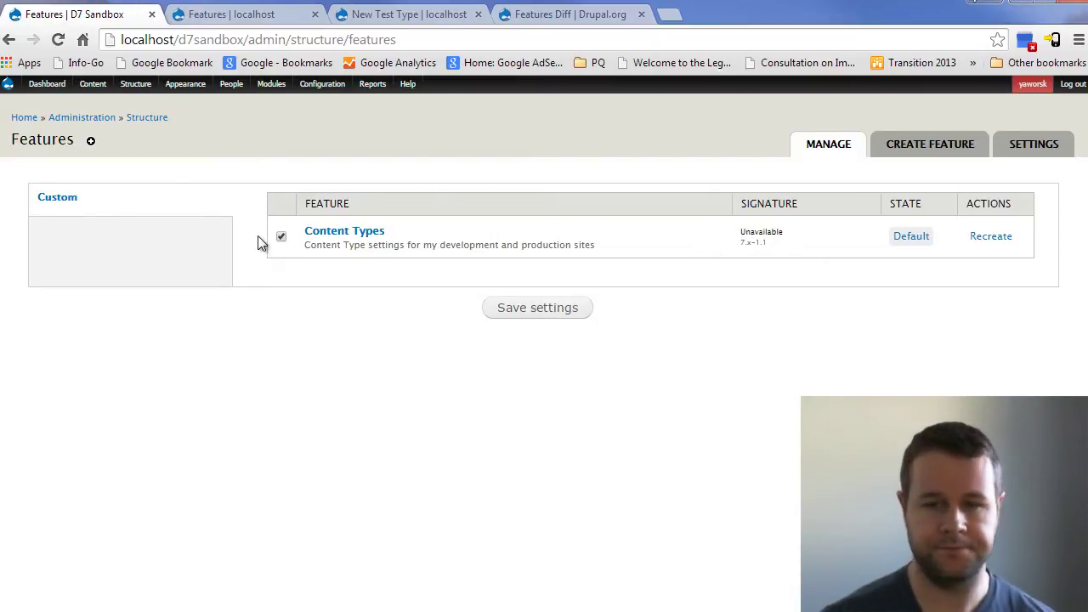
- Flush all caches and confirm Content Types shows version 7.x-1.1
{"action": "mouse_move", "coordinate": [8, 83]}
{"action": "left_click", "coordinate": [17, 119]}
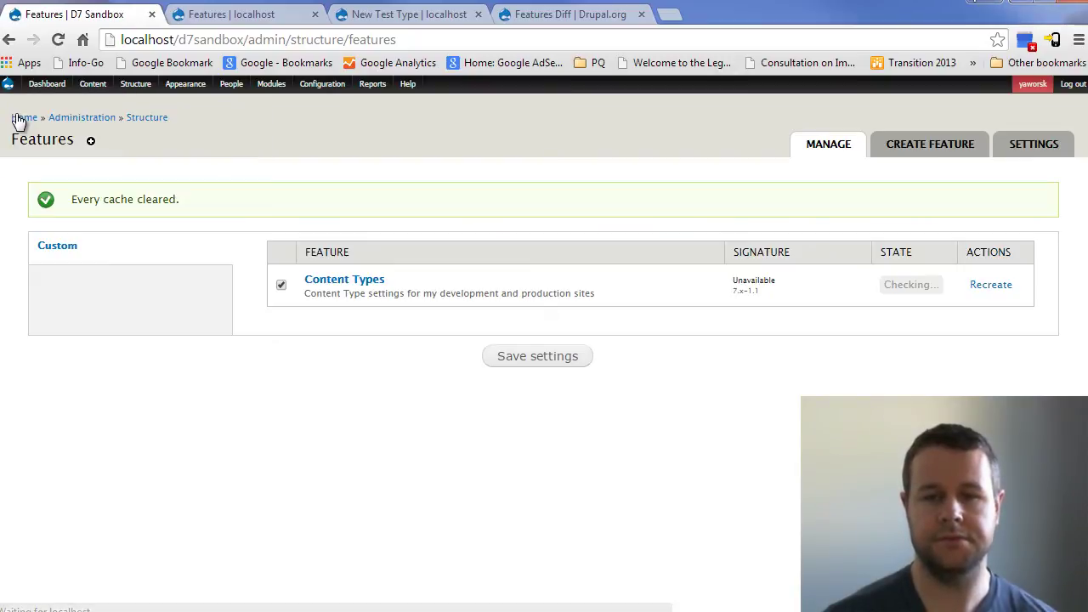
{"action": "mouse_move", "coordinate": [775, 292]}
{"action": "left_mouse_down"}
{"action": "mouse_move", "coordinate": [729, 289]}
{"action": "mouse_move", "coordinate": [782, 297]}
{"action": "mouse_move", "coordinate": [740, 290]}
{"action": "mouse_move", "coordinate": [773, 298]}
{"action": "left_mouse_up"}
{"action": "left_click", "coordinate": [772, 298]}
- Open the New Test Type content type from Structure > Content types
{"action": "mouse_move", "coordinate": [126, 93]}
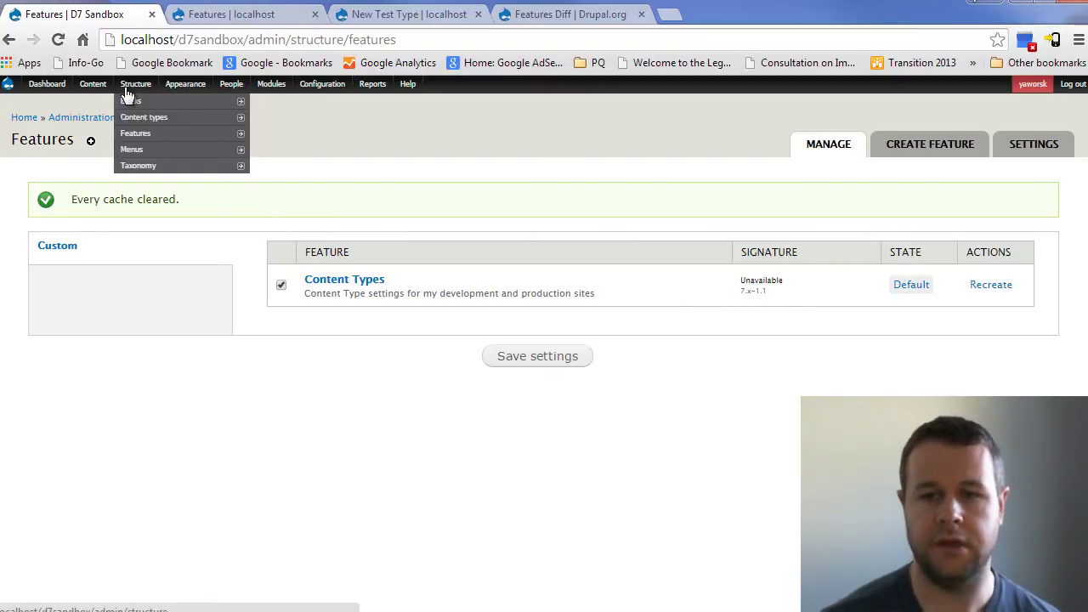
{"action": "mouse_move", "coordinate": [142, 120]}
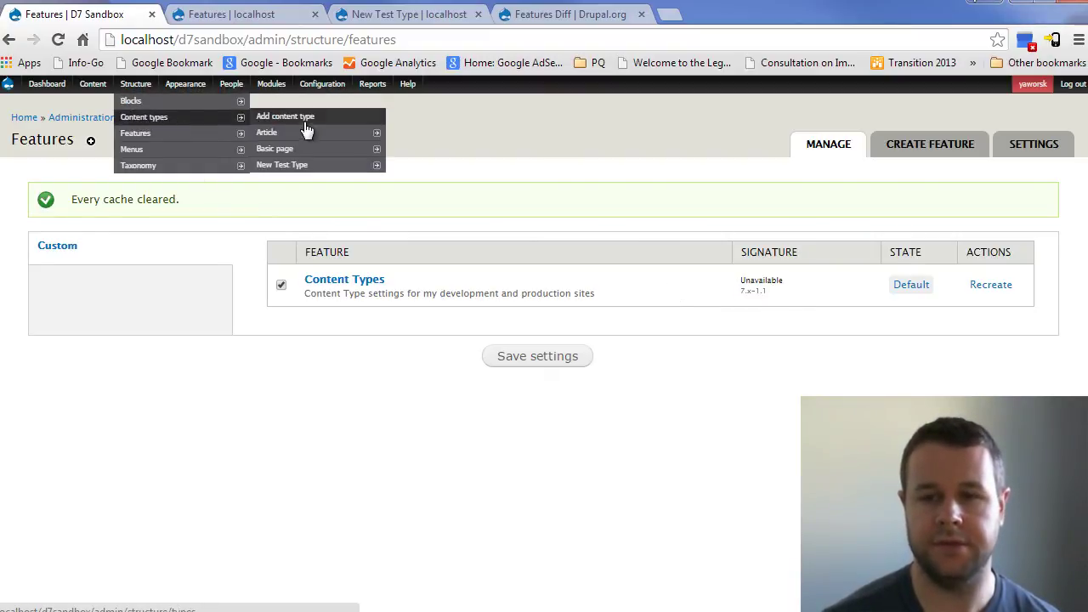
{"action": "left_click", "coordinate": [284, 165]}
- Verify field_dog_name in New Test Type's Manage Fields, then return to the Features localhost tab
{"action": "left_click", "coordinate": [621, 149]}
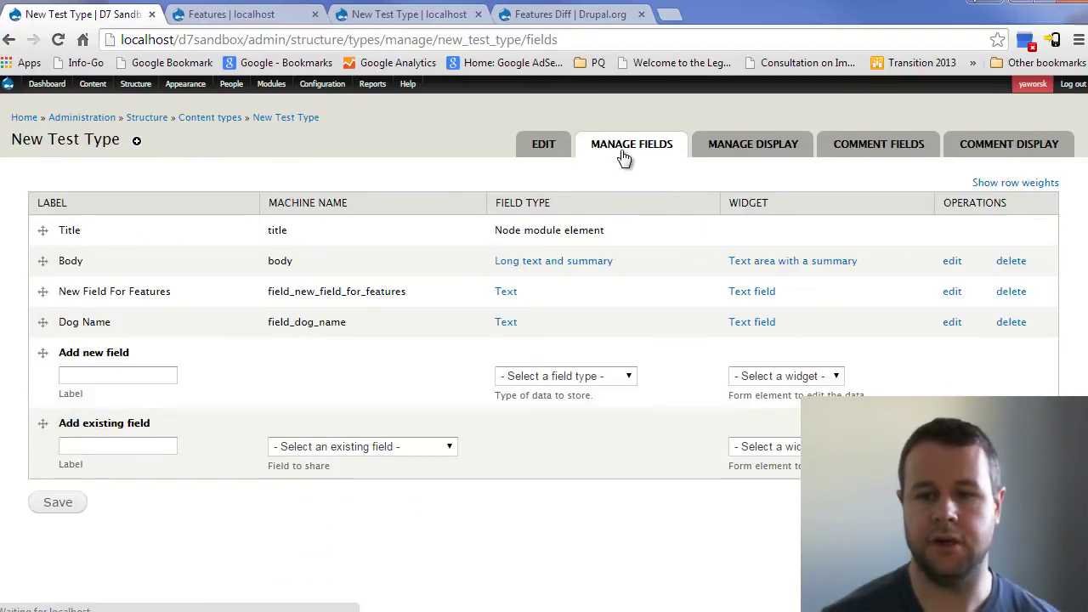
{"action": "left_click_drag", "start_coordinate": [387, 327], "coordinate": [267, 323]}
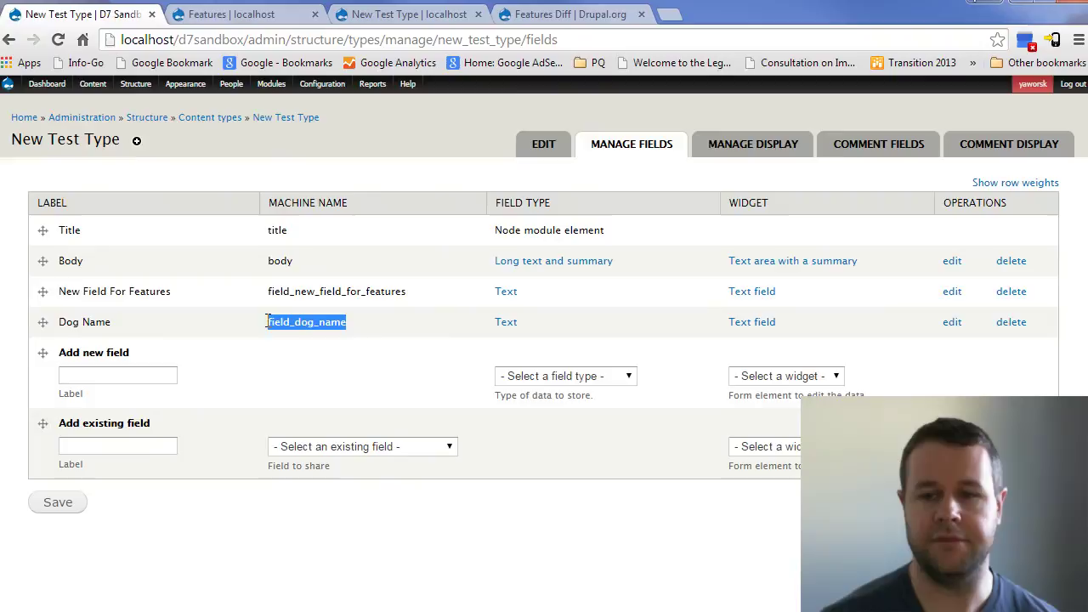
{"action": "left_click", "coordinate": [188, 302]}
{"action": "left_click", "coordinate": [202, 19]}
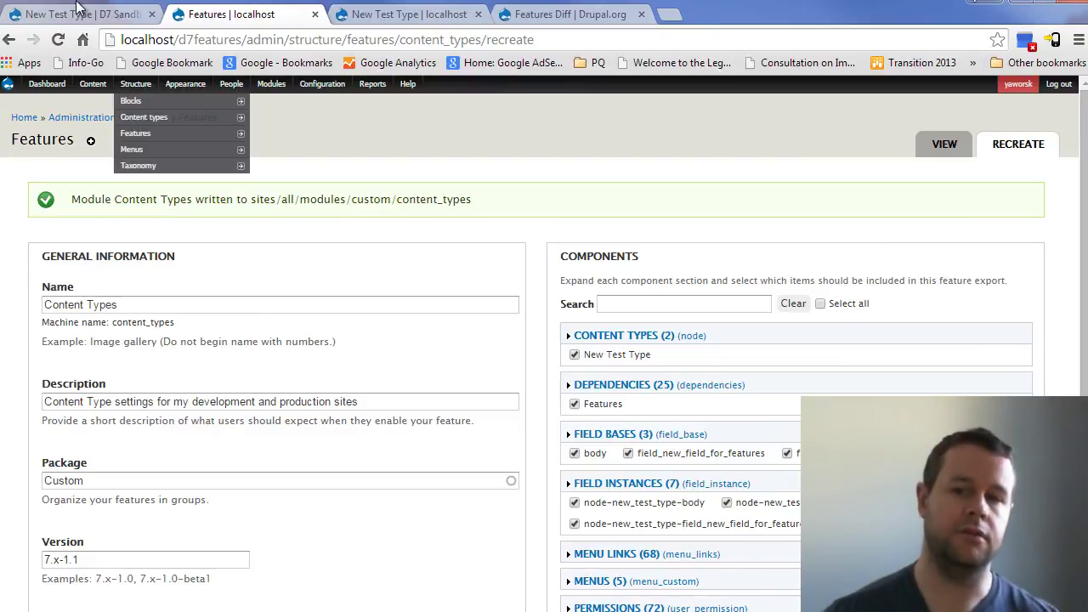
- Follow the Features breadcrumb to list all features, including Content Types 7.x-1.1
{"action": "left_click", "coordinate": [78, 13]}
{"action": "left_click", "coordinate": [242, 20]}
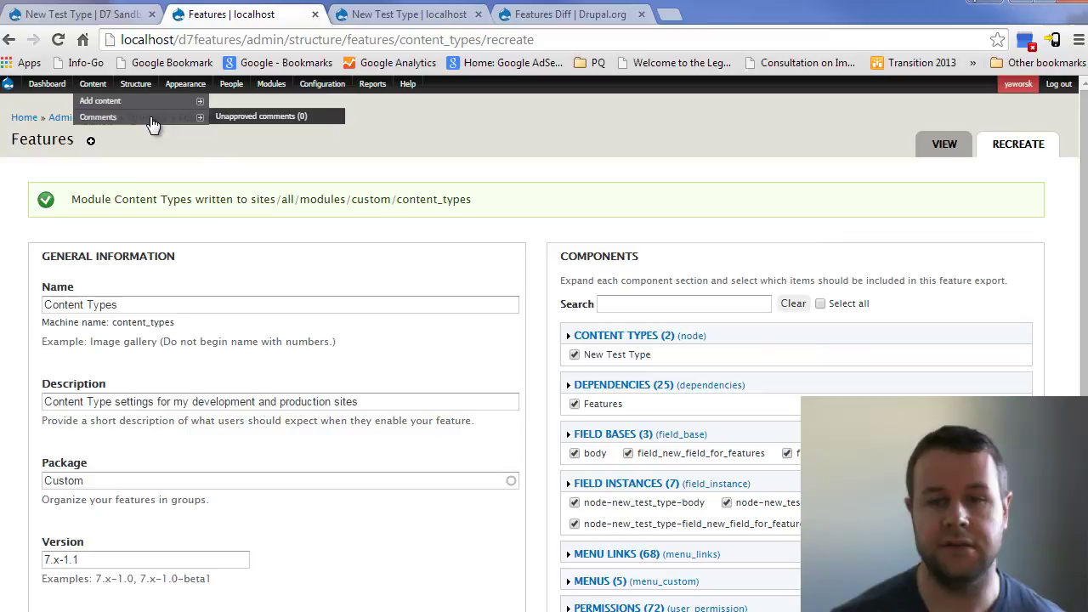
{"action": "left_click", "coordinate": [197, 117]}
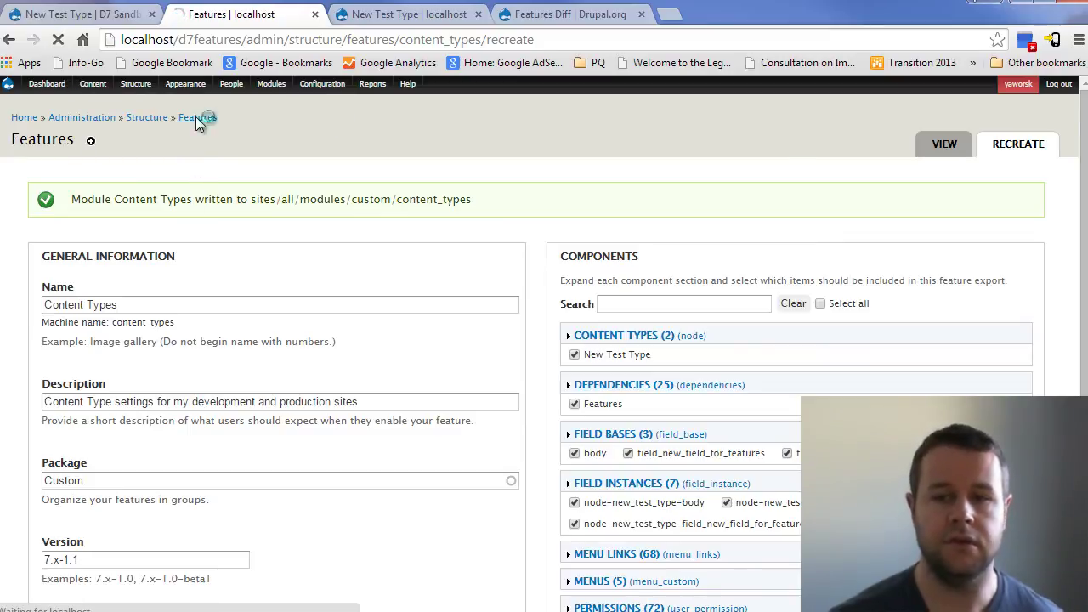